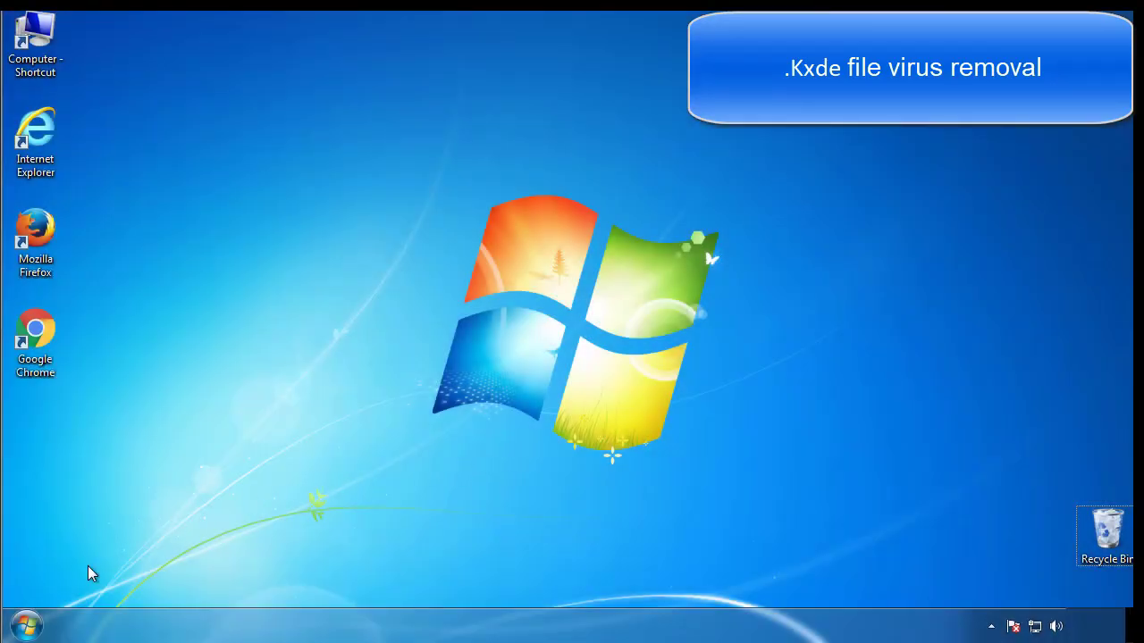
# Launch System Configuration by searching 'msconfig' from the Start menu
pyautogui.click(27, 626)
pyautogui.click(100, 579)
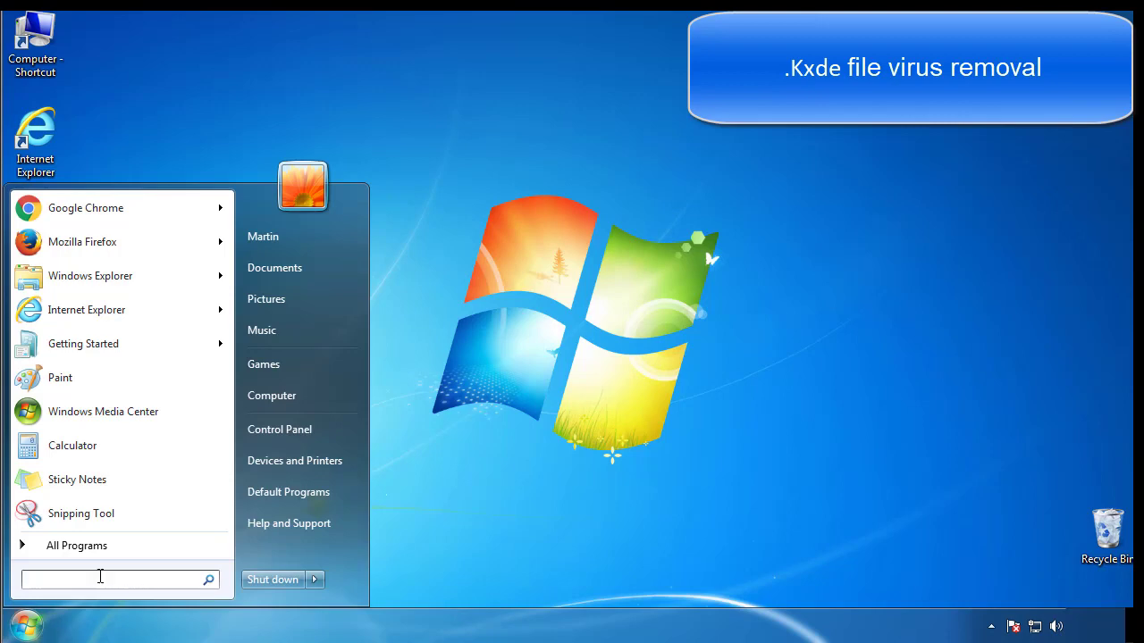
pyautogui.write('msconfig')
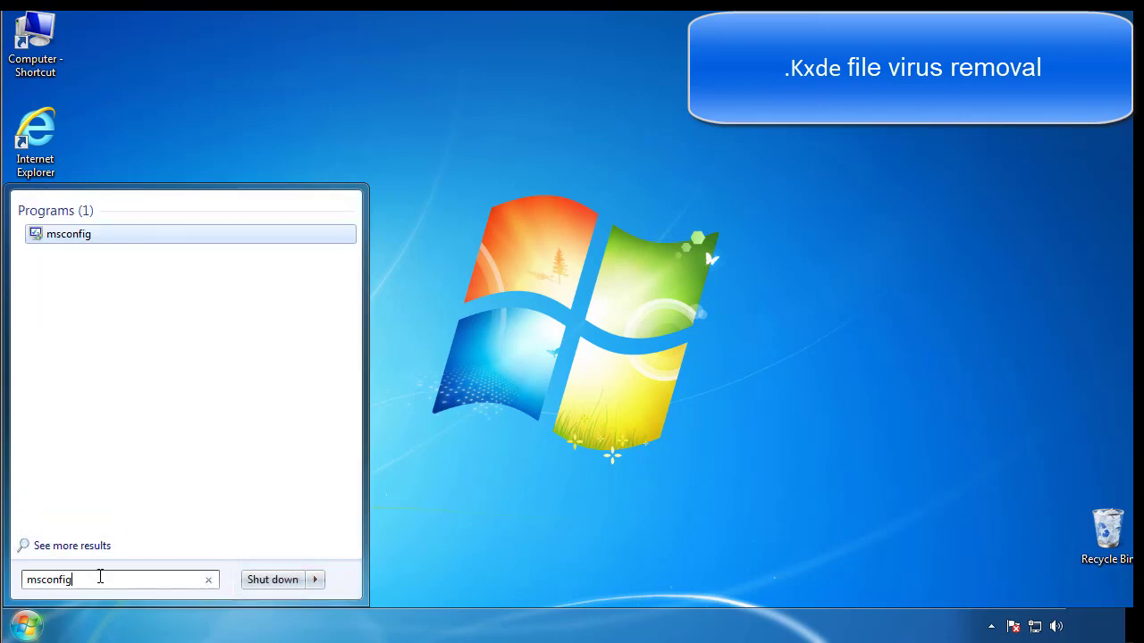
pyautogui.press('Return')
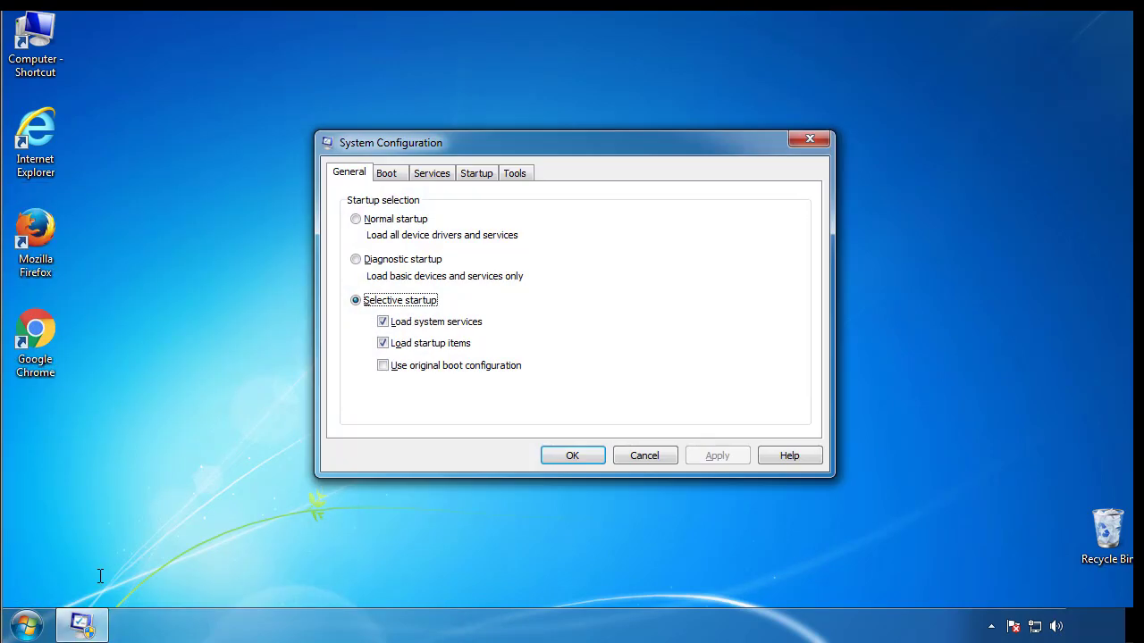
# Enable Safe boot (Minimal) on the Boot tab, apply it, and restart into Safe Mode
pyautogui.click(385, 176)
pyautogui.click(359, 345)
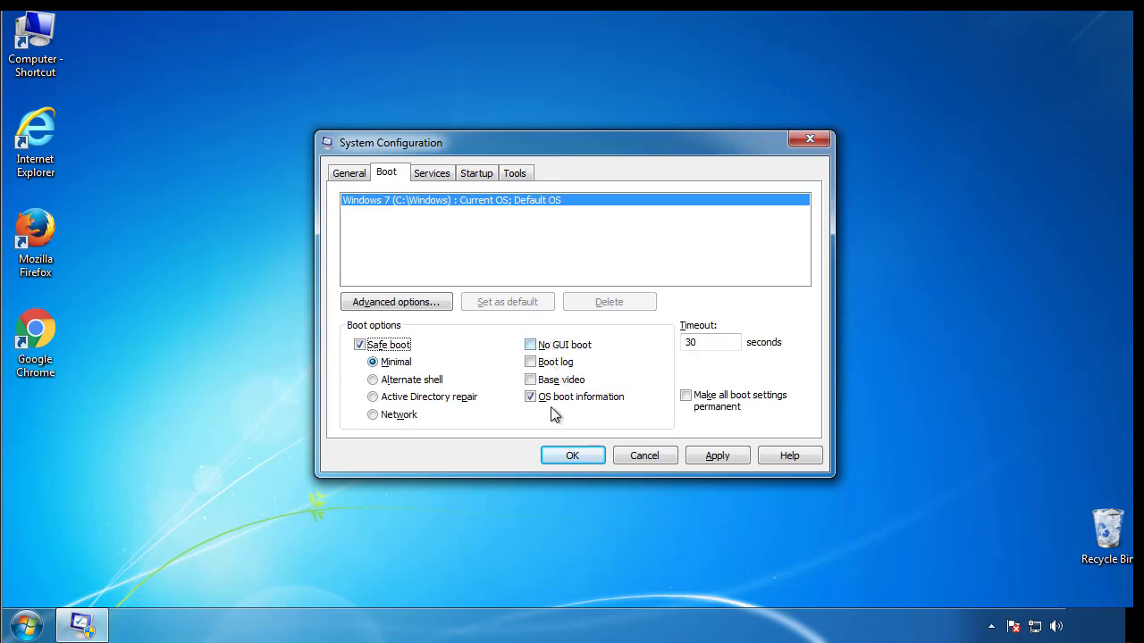
pyautogui.click(573, 456)
pyautogui.click(515, 346)
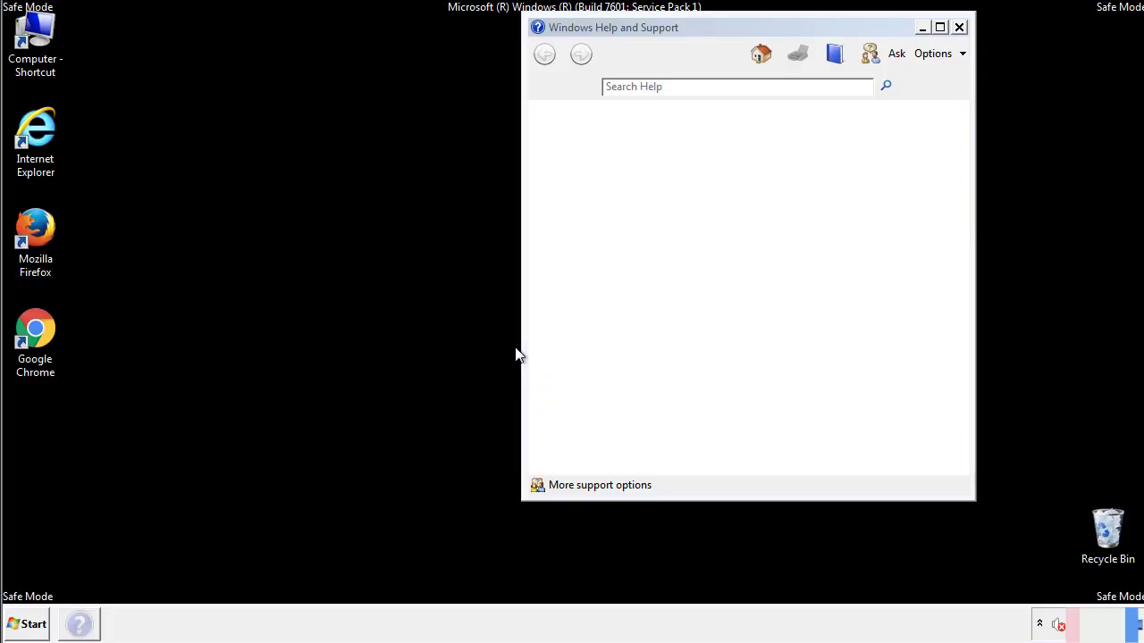
# Close the Safe Mode help page and open Control Panel from the Start menu
pyautogui.click(959, 28)
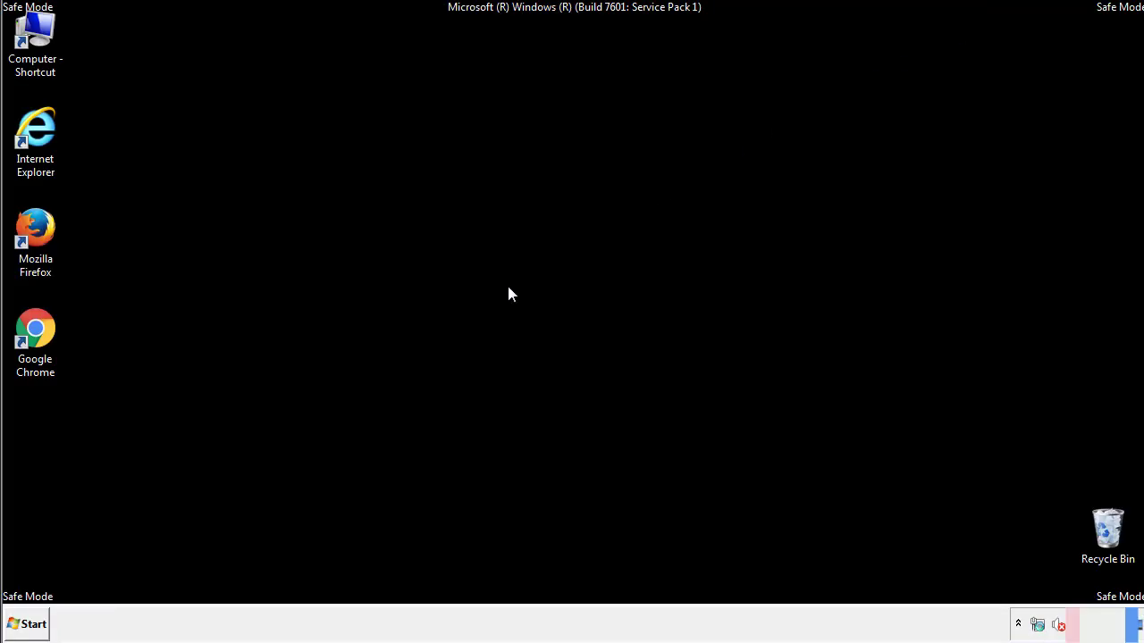
pyautogui.click(27, 624)
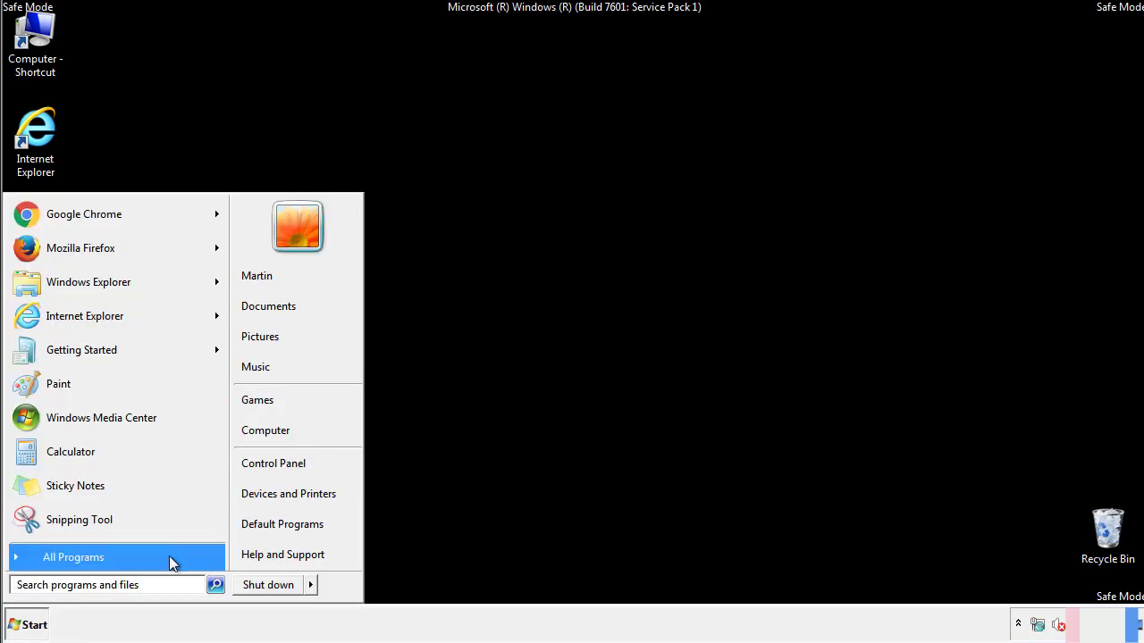
pyautogui.click(286, 463)
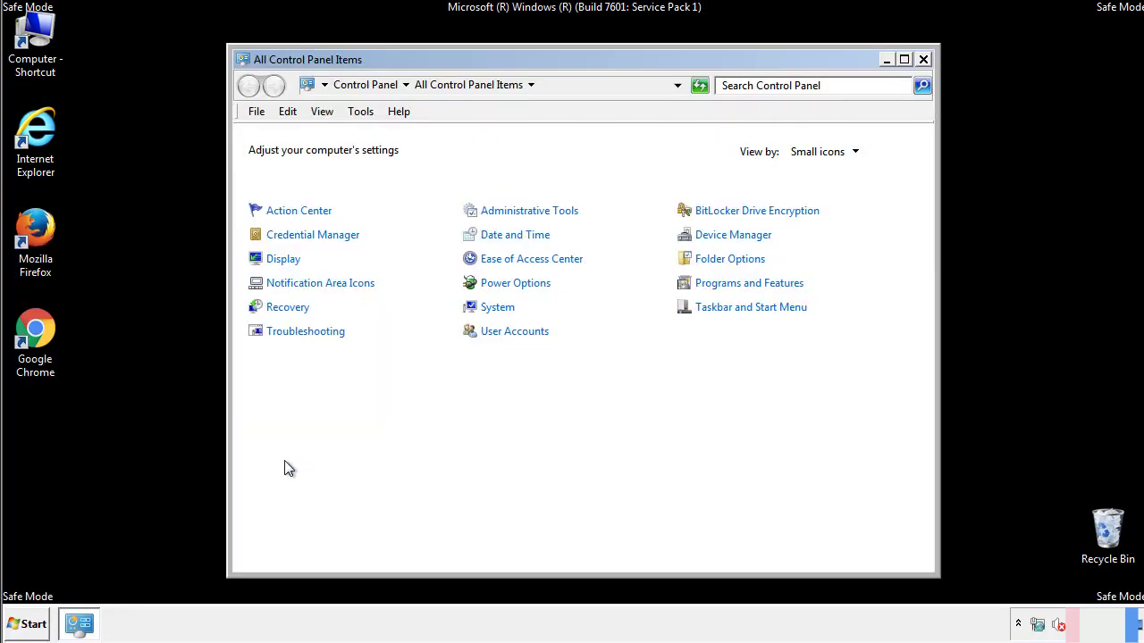
# Keep 'Show hidden files, folders, and drives' enabled in Folder Options, then close Control Panel
pyautogui.click(733, 259)
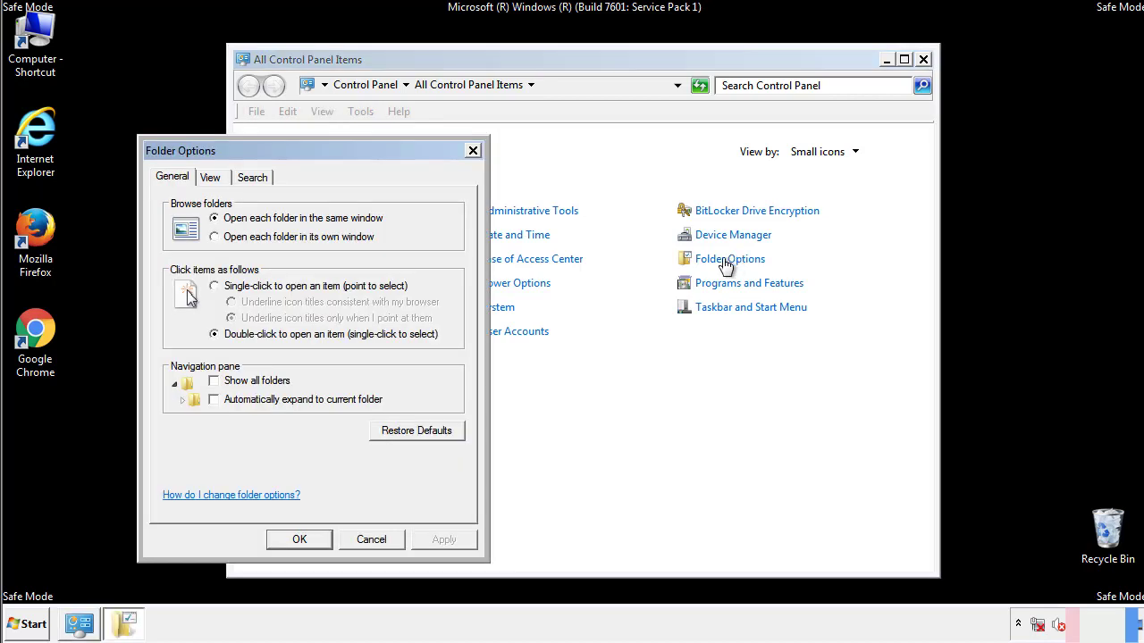
pyautogui.click(211, 179)
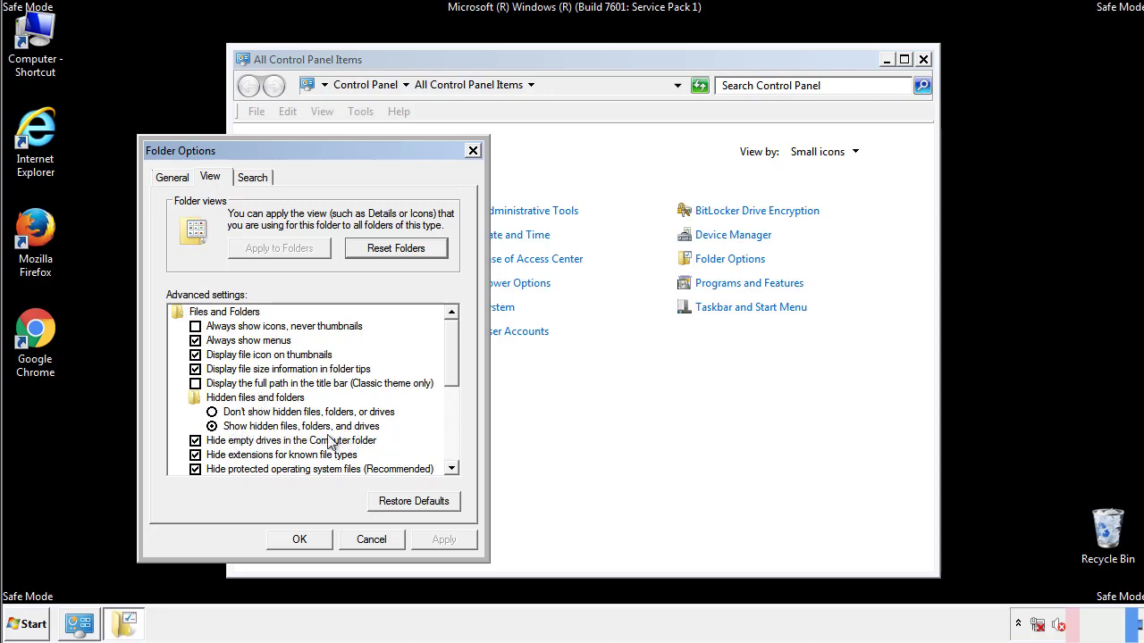
pyautogui.click(301, 540)
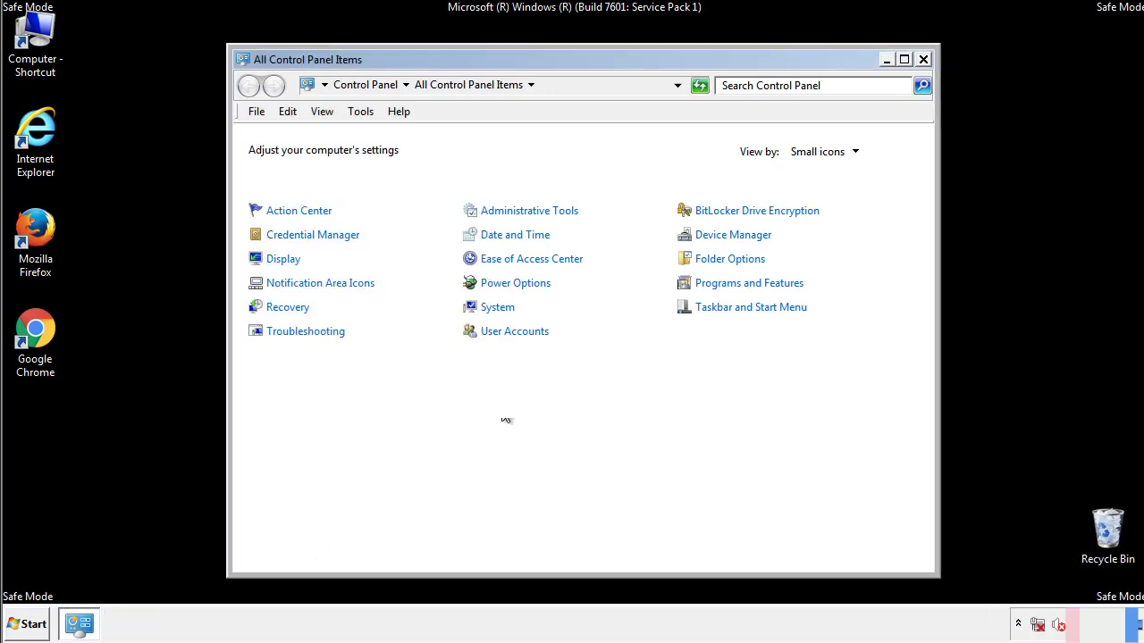
pyautogui.click(923, 59)
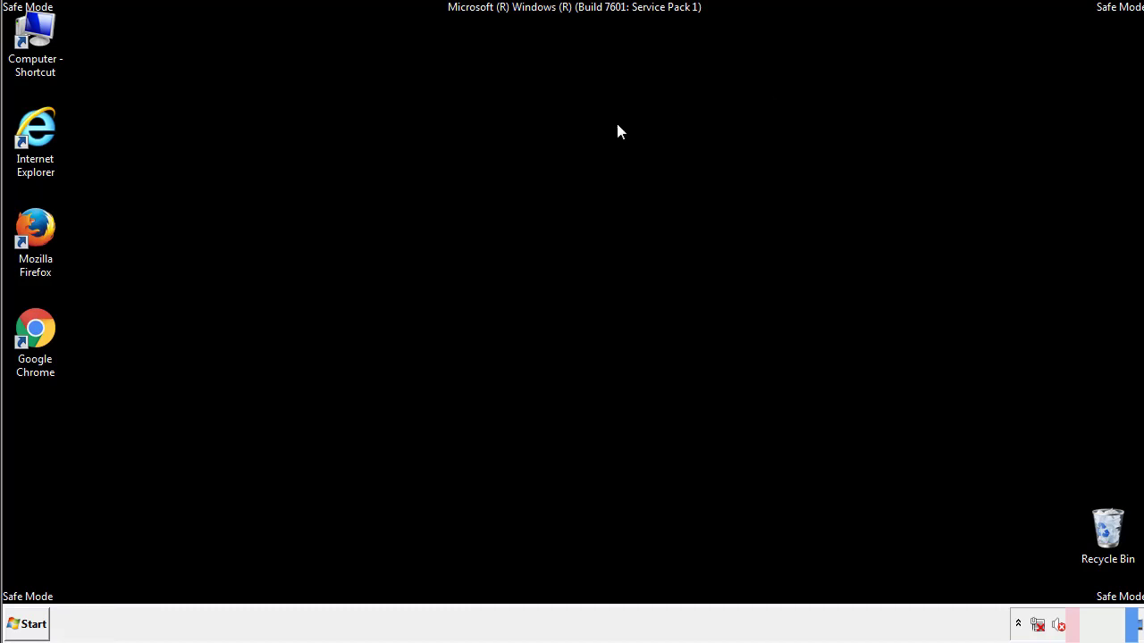
# Browse from Computer to C:\Windows\System32\drivers\etc and open the hosts file
pyautogui.doubleClick(36, 36)
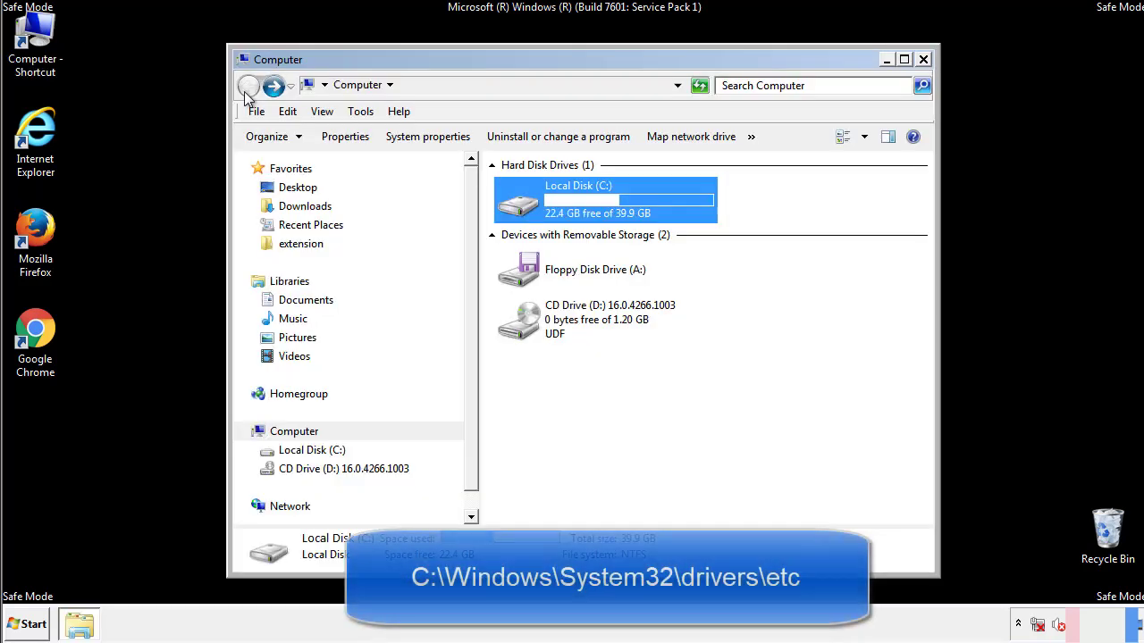
pyautogui.doubleClick(522, 206)
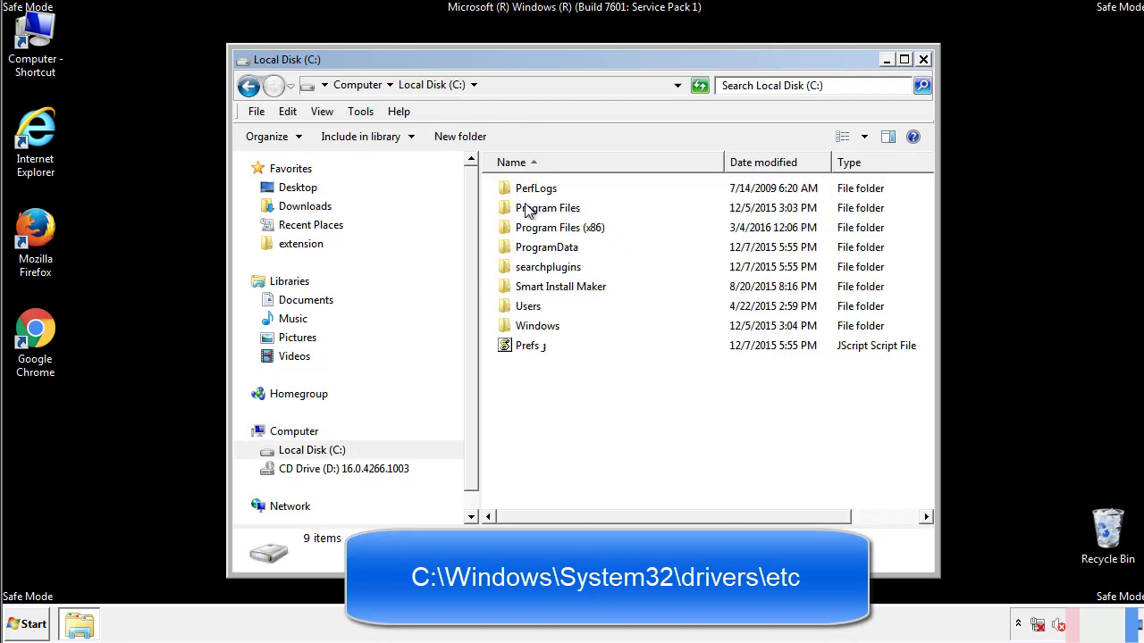
pyautogui.doubleClick(522, 329)
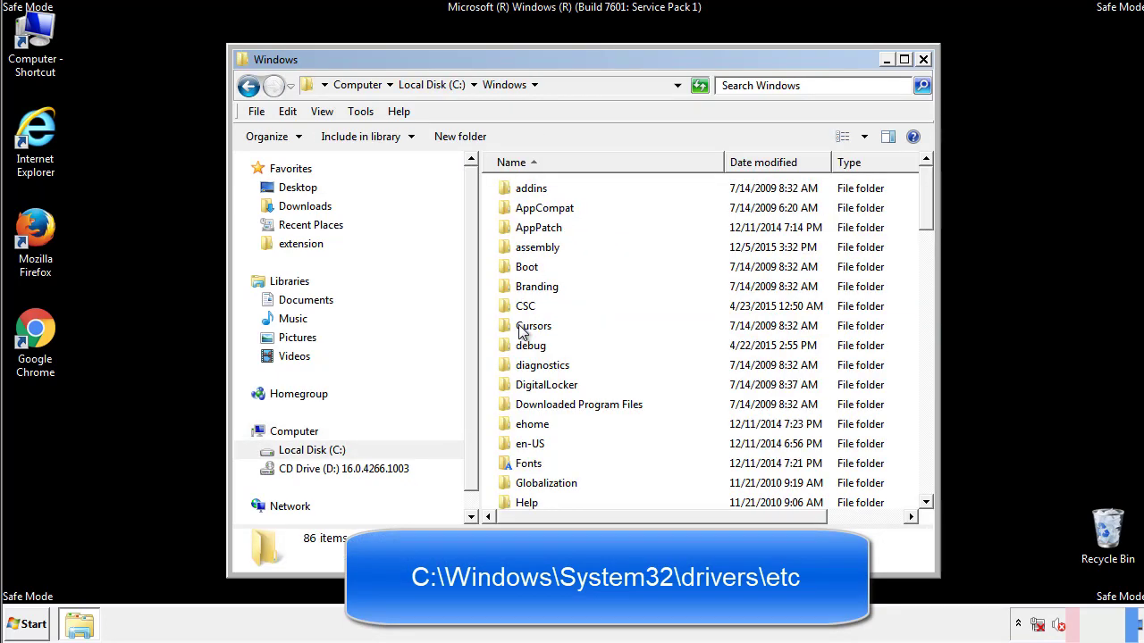
pyautogui.scroll(-2, 525, 404)
pyautogui.scroll(-7, 526, 404)
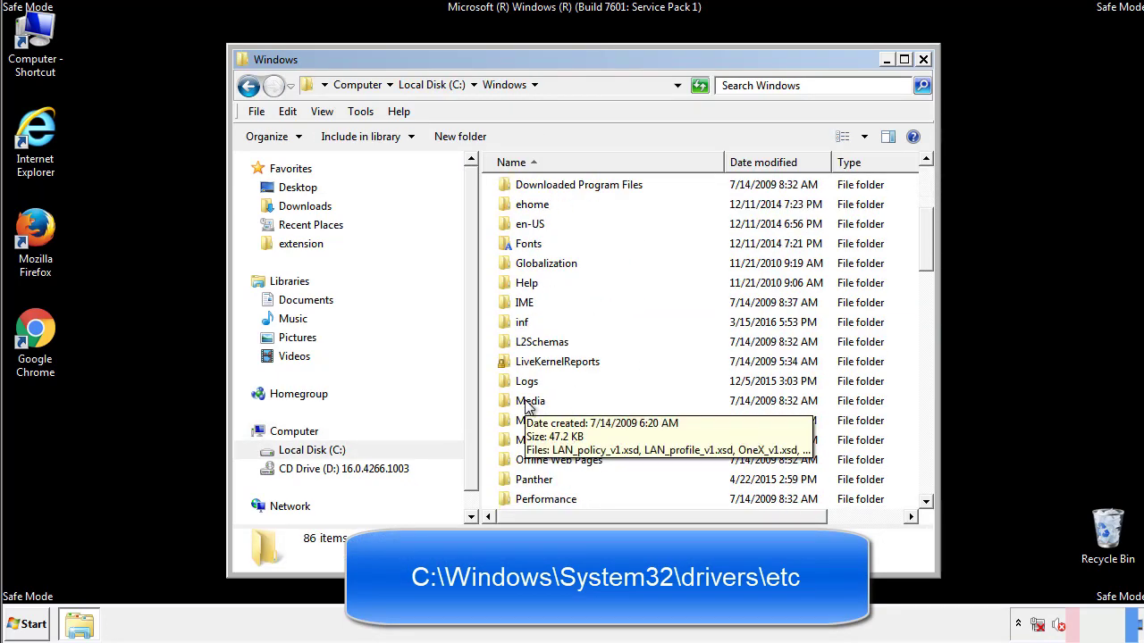
pyautogui.scroll(-2, 527, 406)
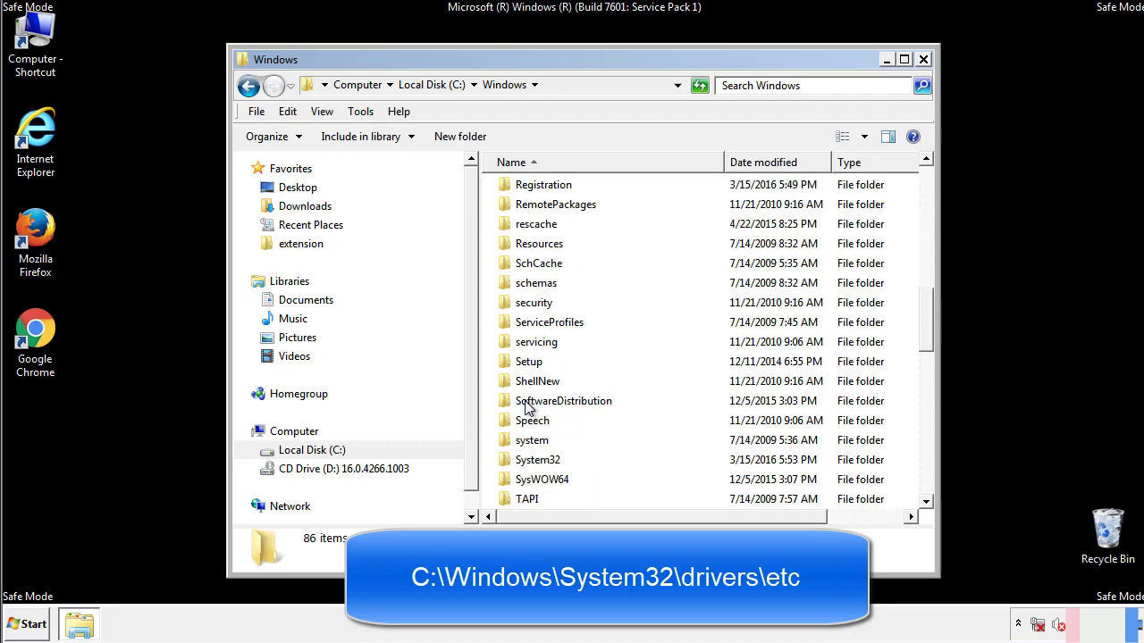
pyautogui.doubleClick(536, 462)
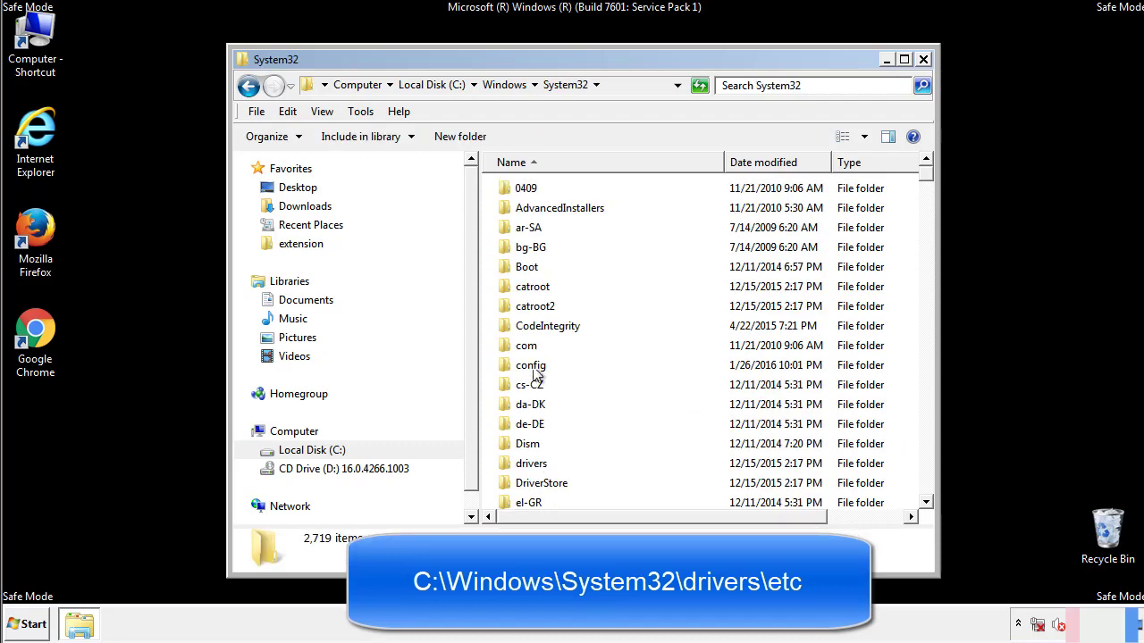
pyautogui.doubleClick(529, 465)
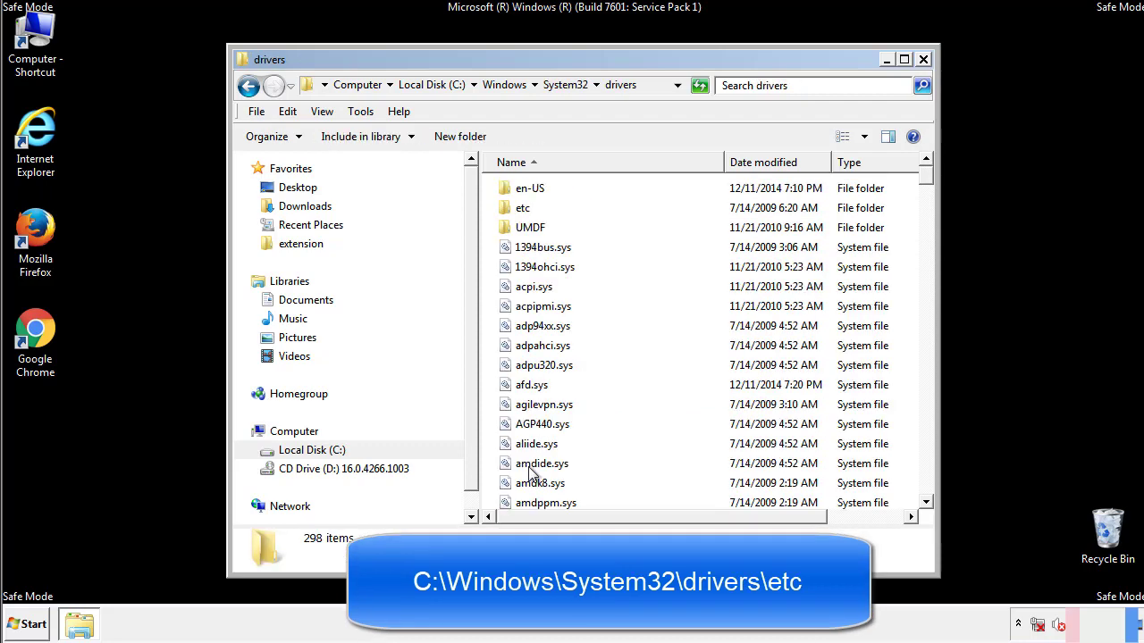
pyautogui.doubleClick(514, 209)
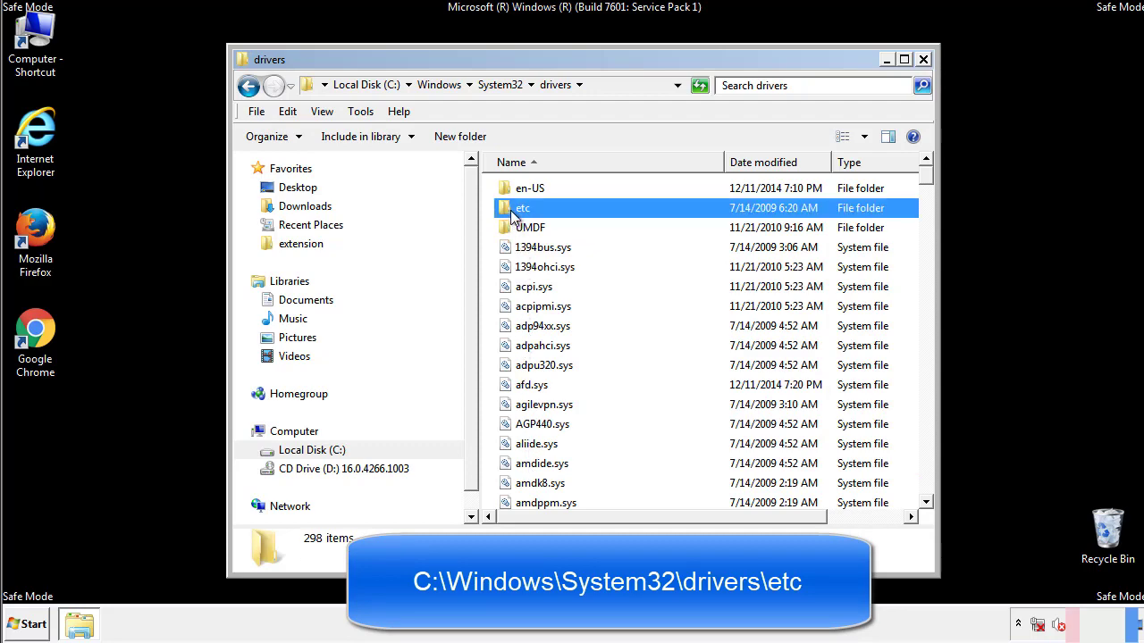
pyautogui.doubleClick(520, 191)
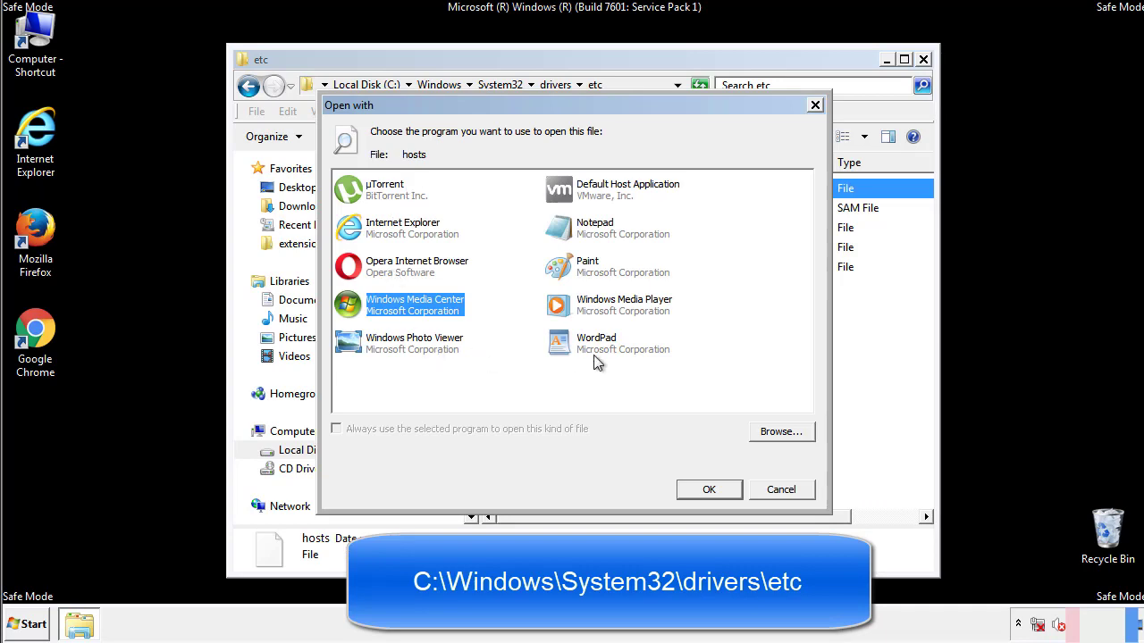
# Open the hosts file in Notepad and bring its window fully on screen
pyautogui.click(578, 231)
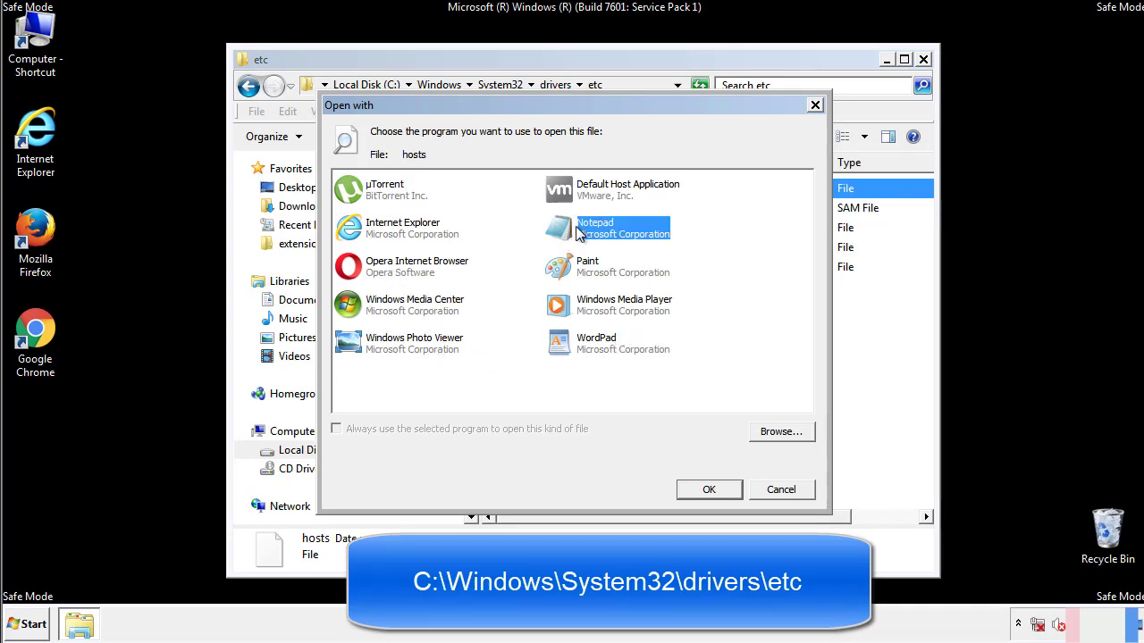
pyautogui.click(707, 490)
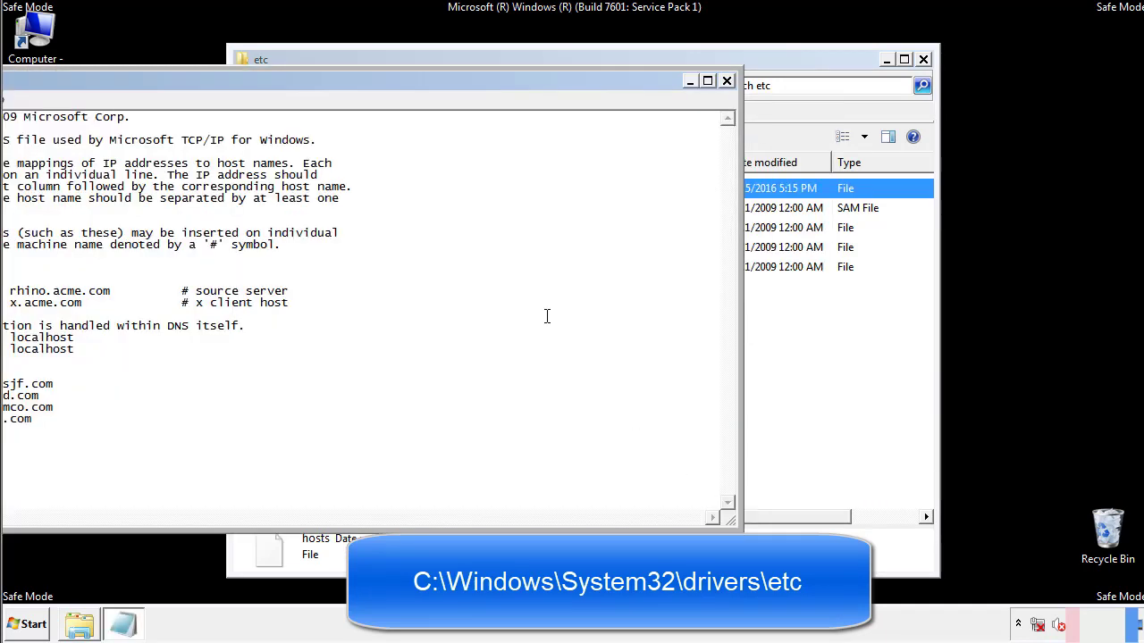
pyautogui.moveTo(468, 89); pyautogui.dragTo(727, 98)
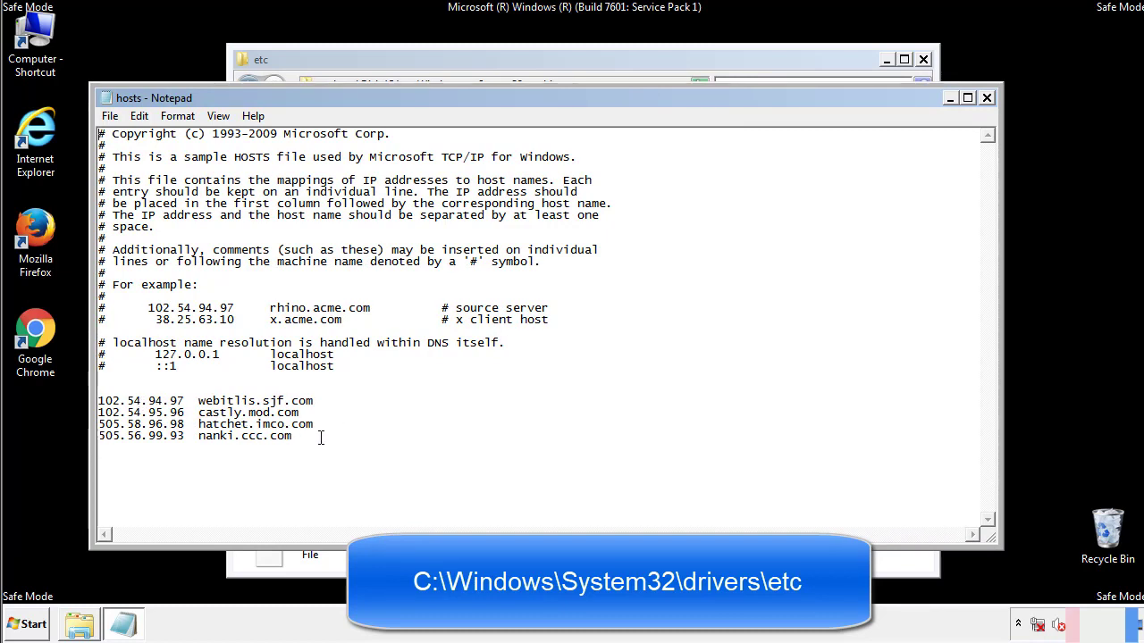
# Delete the four suspicious entries at the end of hosts and save on closing
pyautogui.moveTo(311, 436); pyautogui.dragTo(98, 401)
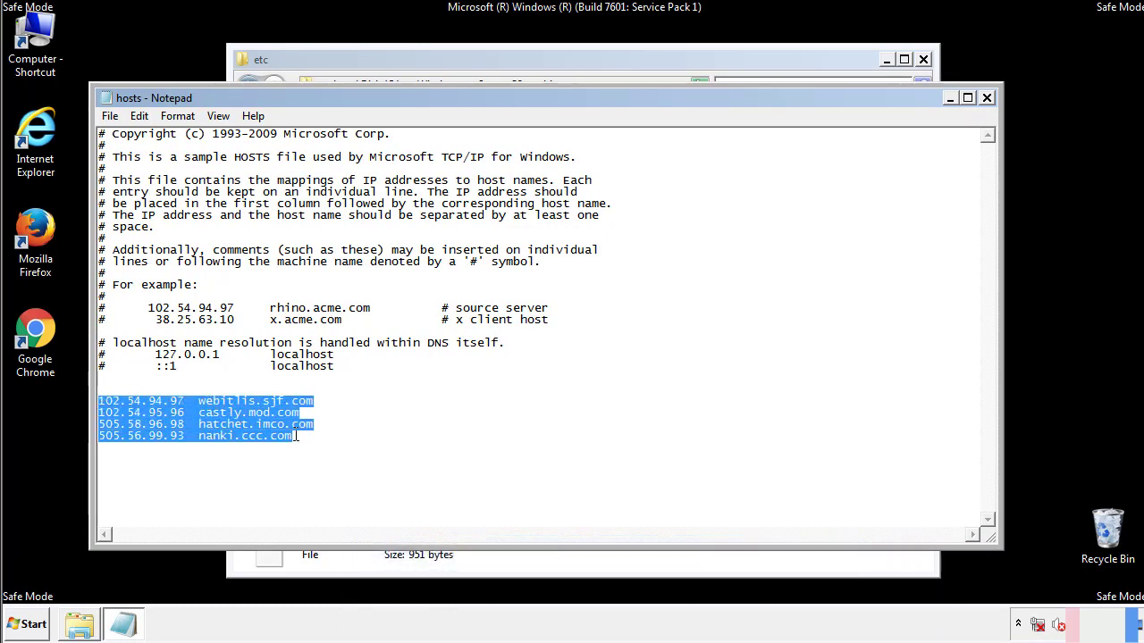
pyautogui.press('Delete')
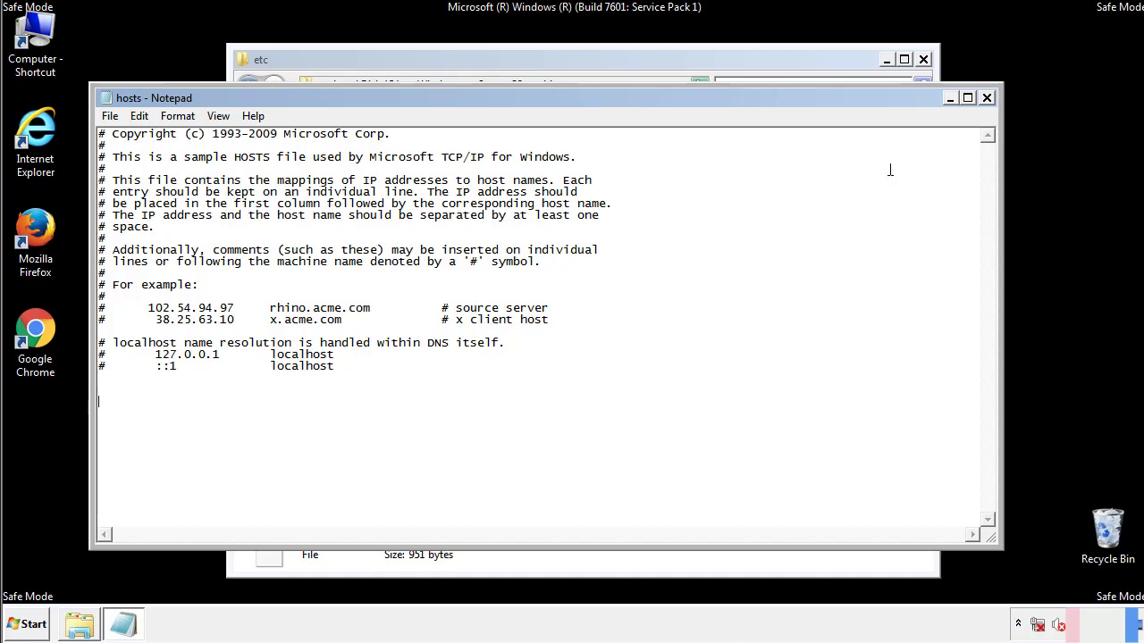
pyautogui.click(987, 98)
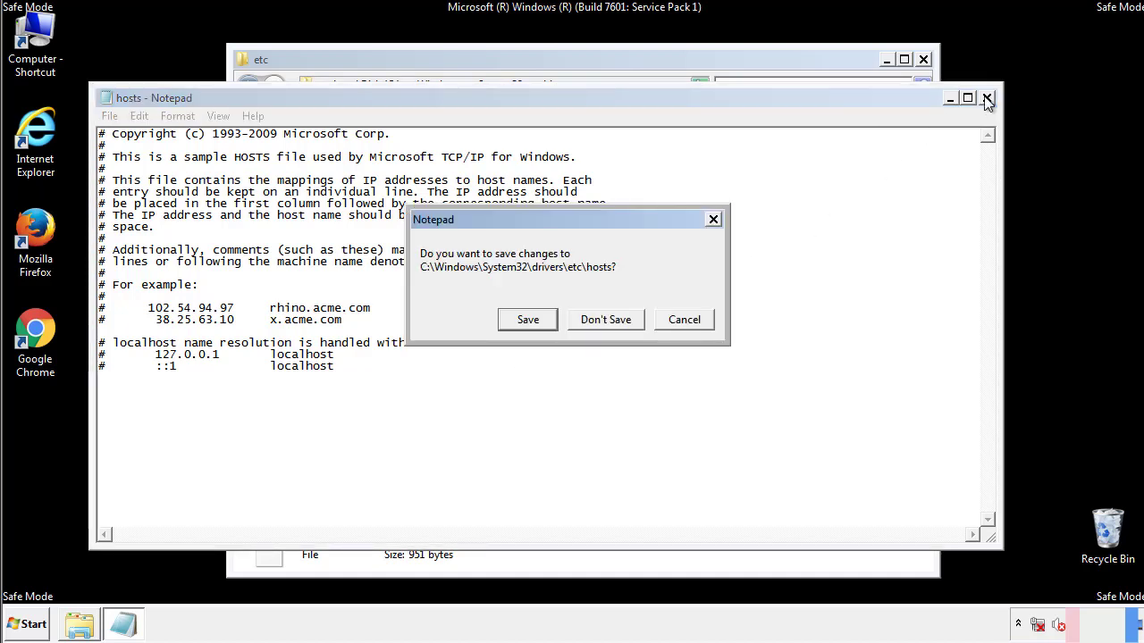
pyautogui.click(503, 323)
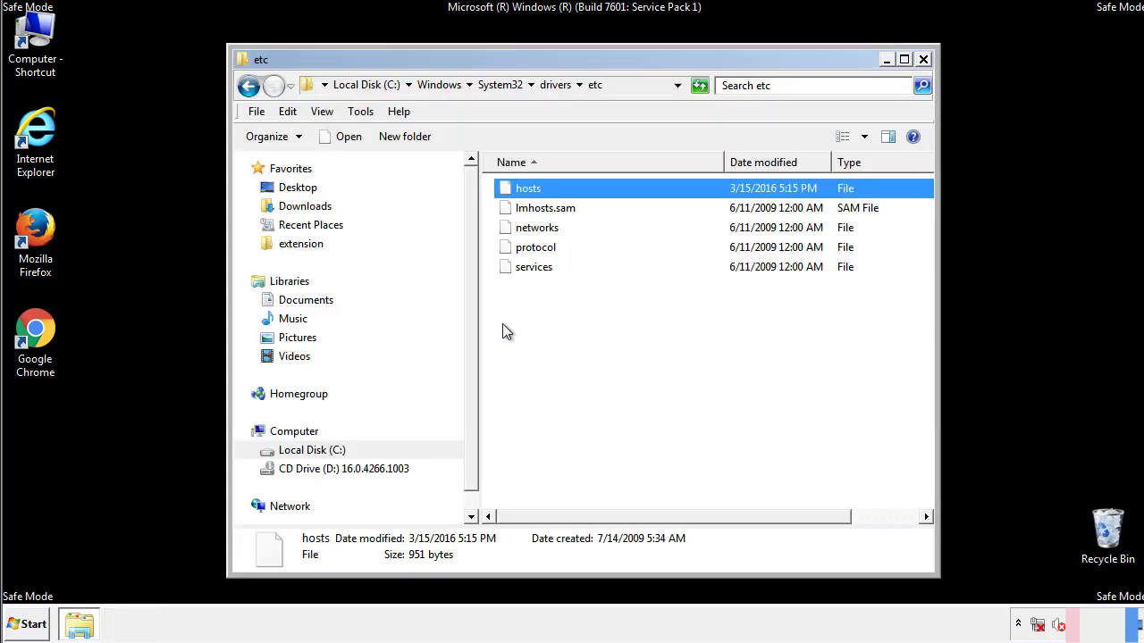
# Close the etc window and open the Startup folder from All Programs in its own window
pyautogui.click(923, 59)
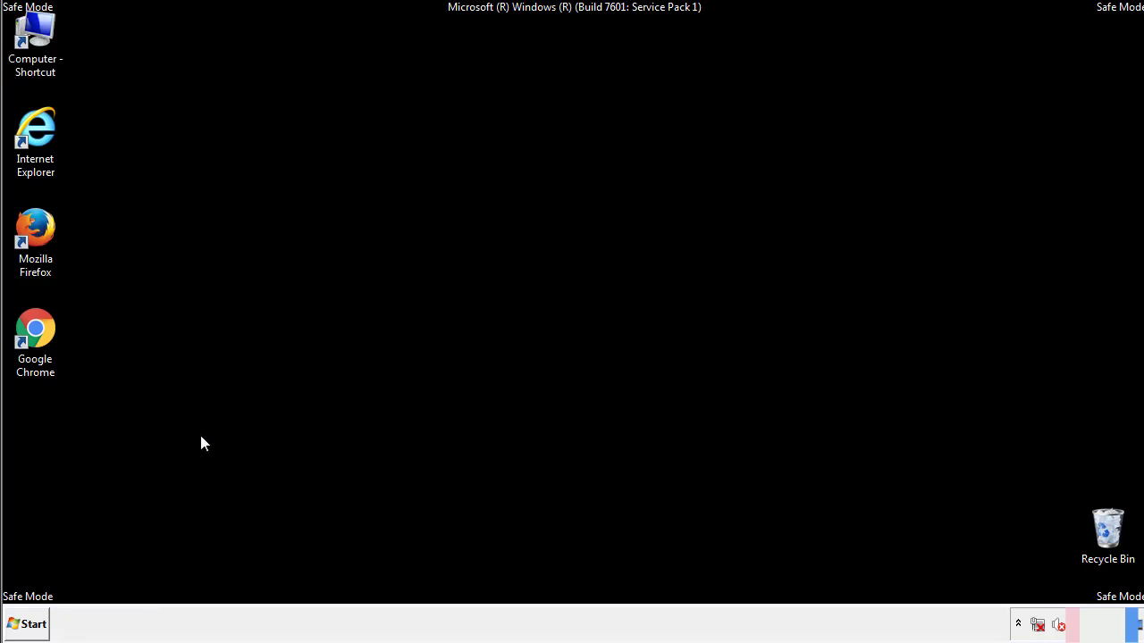
pyautogui.click(27, 623)
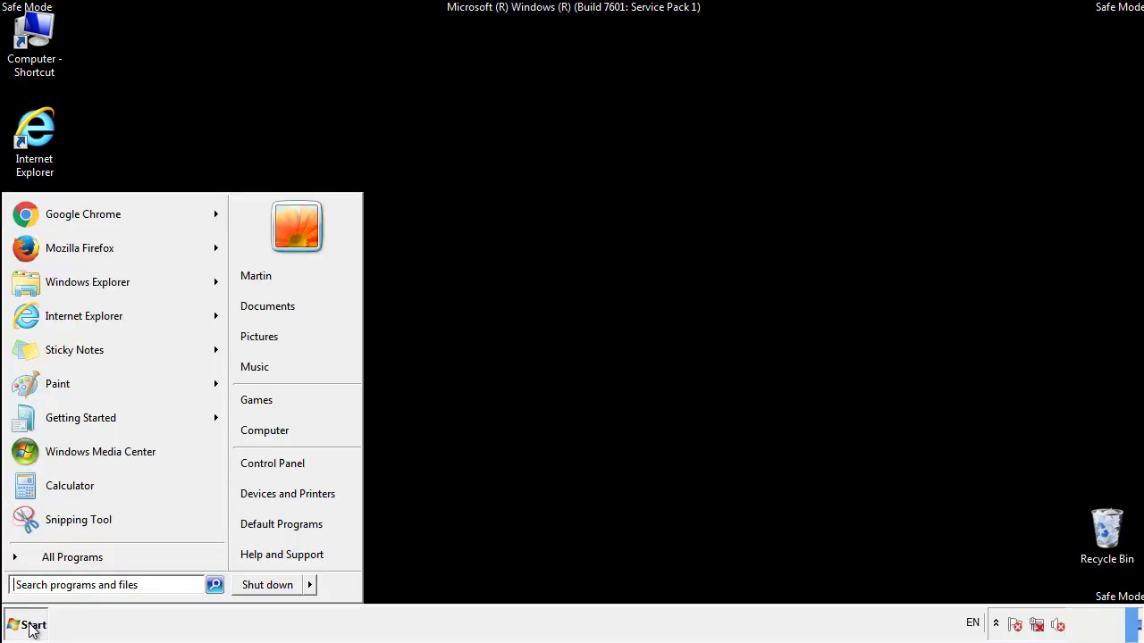
pyautogui.click(51, 563)
pyautogui.rightClick(44, 490)
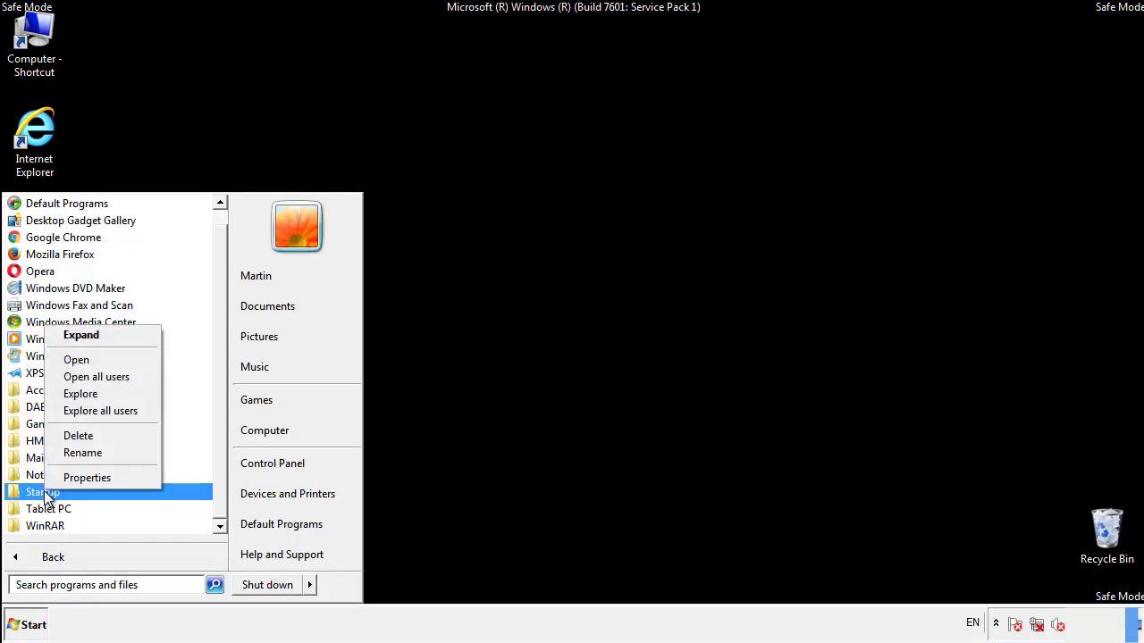
pyautogui.click(77, 359)
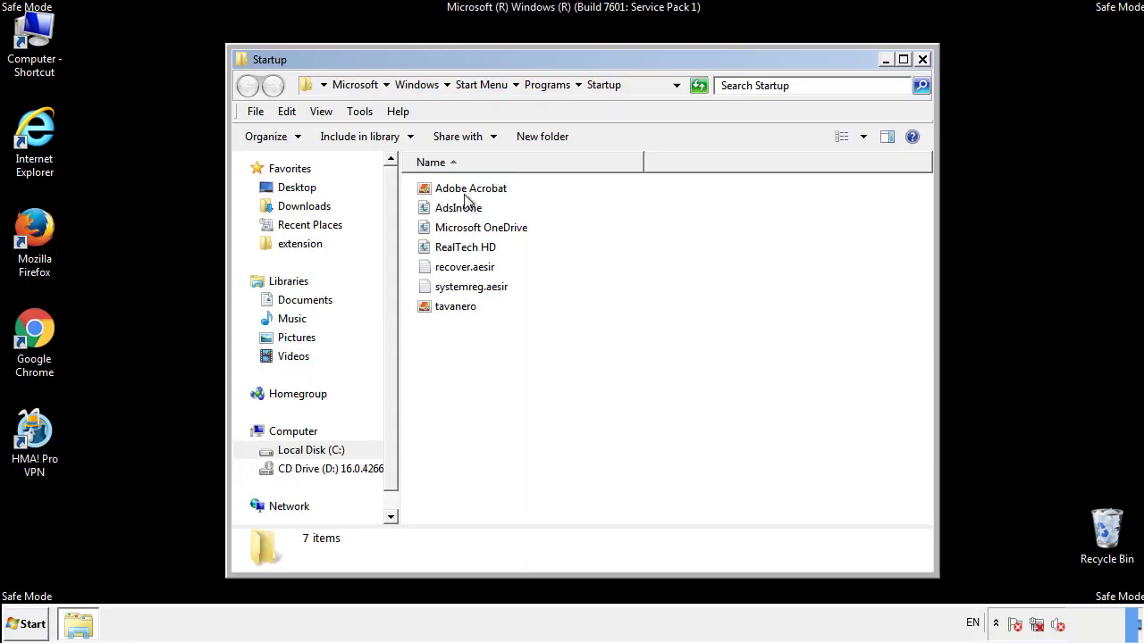
# Delete AdsInOne, recover.aesir, systemreg.aesir and tavanero from the Startup folder
pyautogui.click(466, 211)
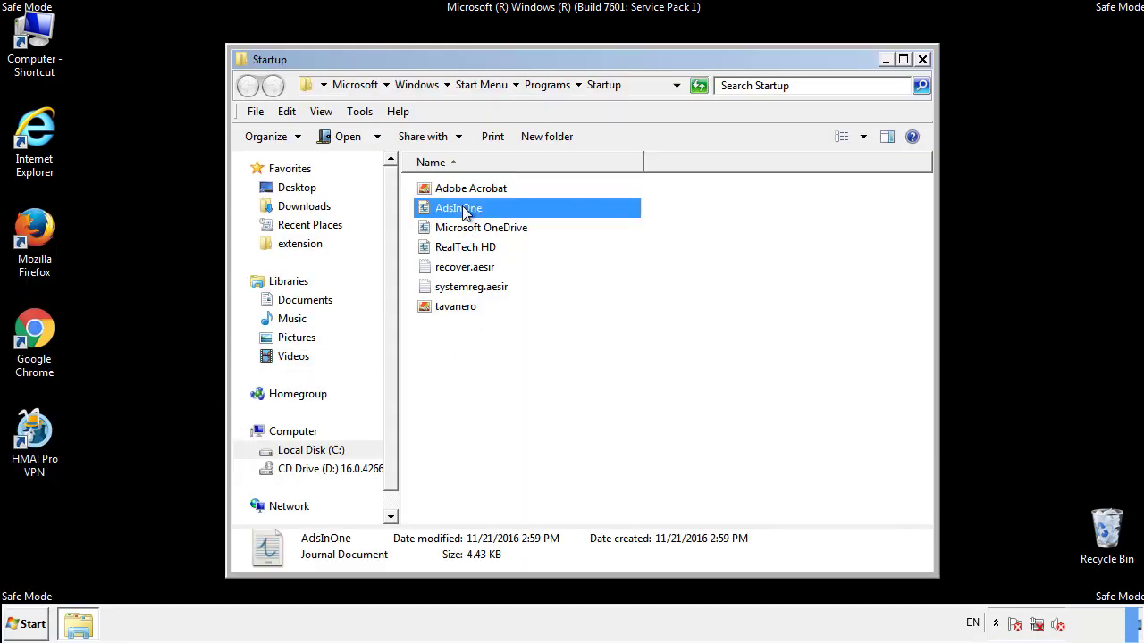
pyautogui.keyDown('ctrl'); pyautogui.click(466, 267); pyautogui.keyUp('ctrl')
pyautogui.keyDown('ctrl'); pyautogui.click(473, 287); pyautogui.keyUp('ctrl')
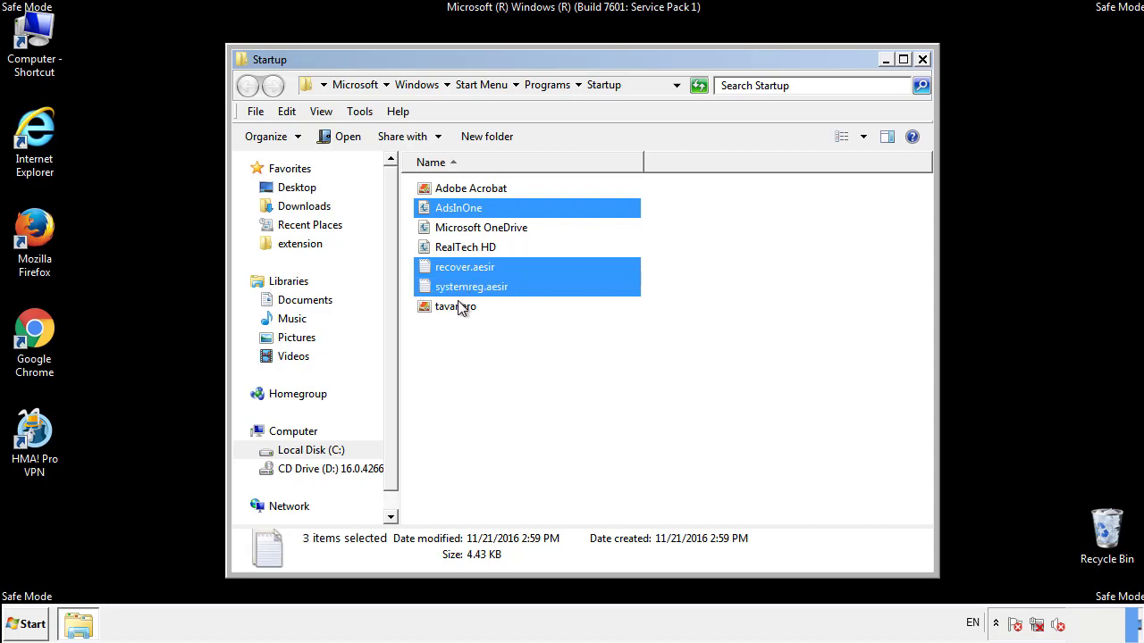
pyautogui.keyDown('ctrl'); pyautogui.click(457, 305); pyautogui.keyUp('ctrl')
pyautogui.rightClick(452, 307)
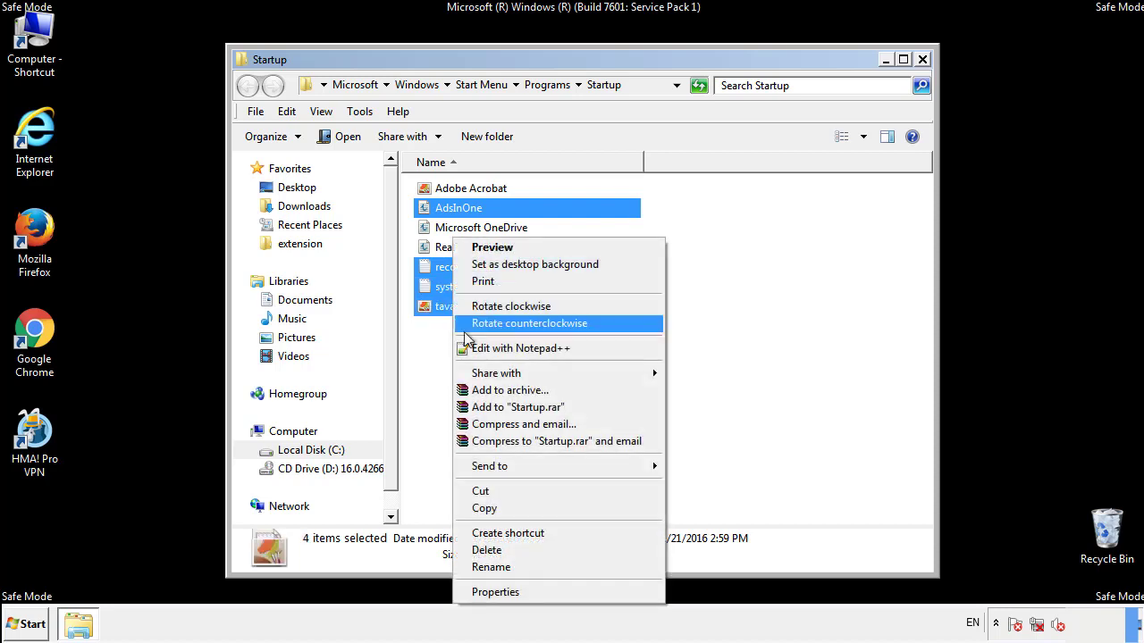
pyautogui.click(482, 550)
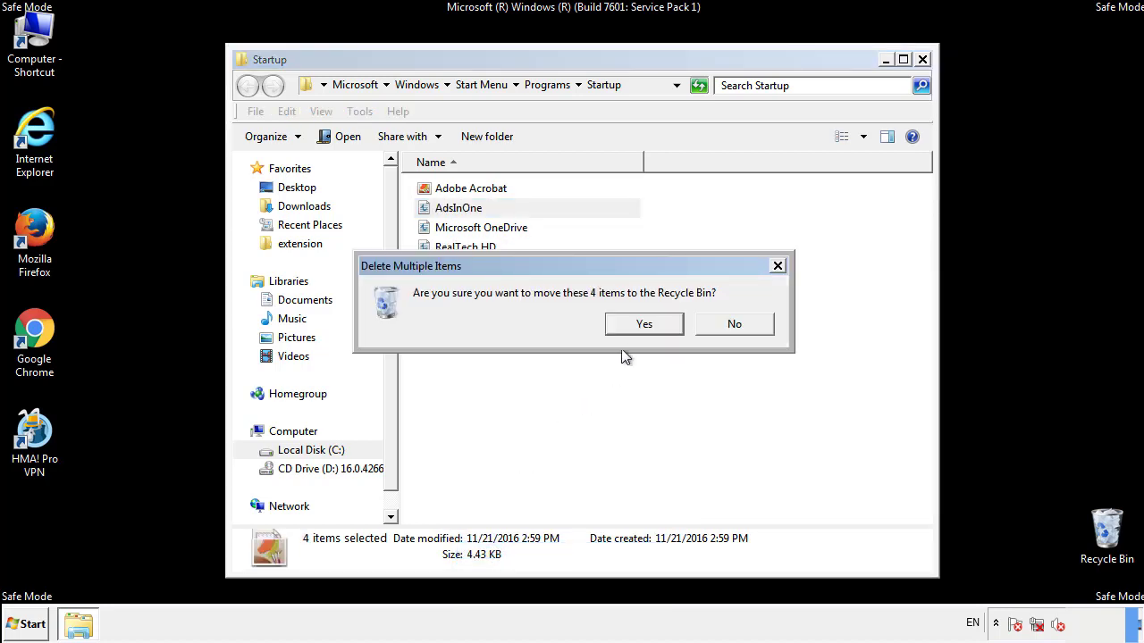
pyautogui.click(631, 324)
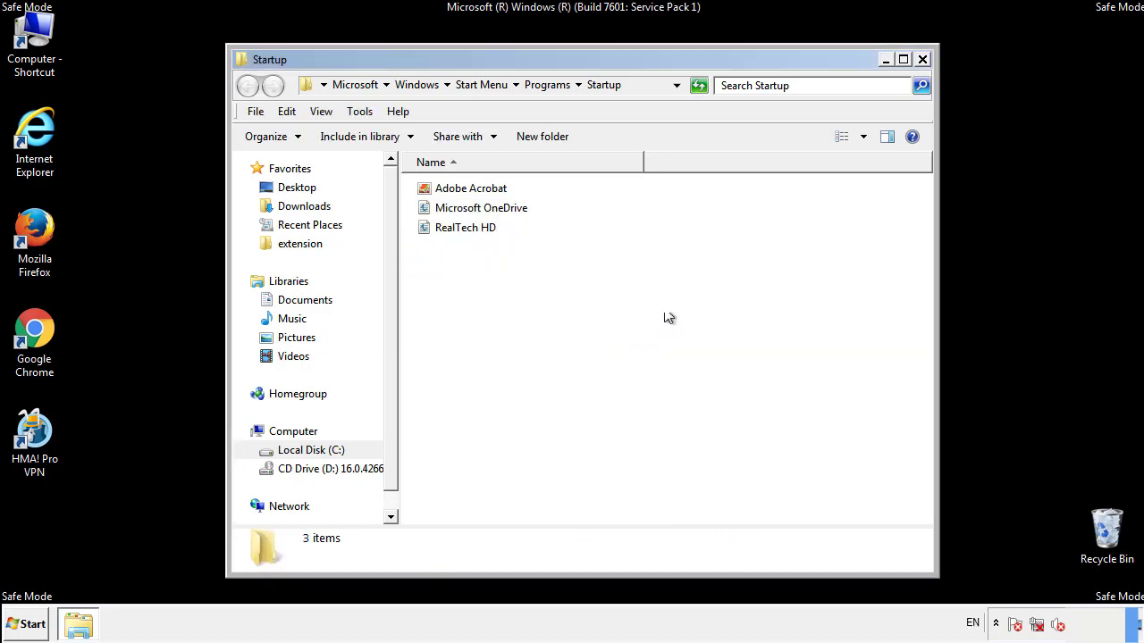
# Close the Startup window and launch regedit from the Start menu search
pyautogui.click(923, 61)
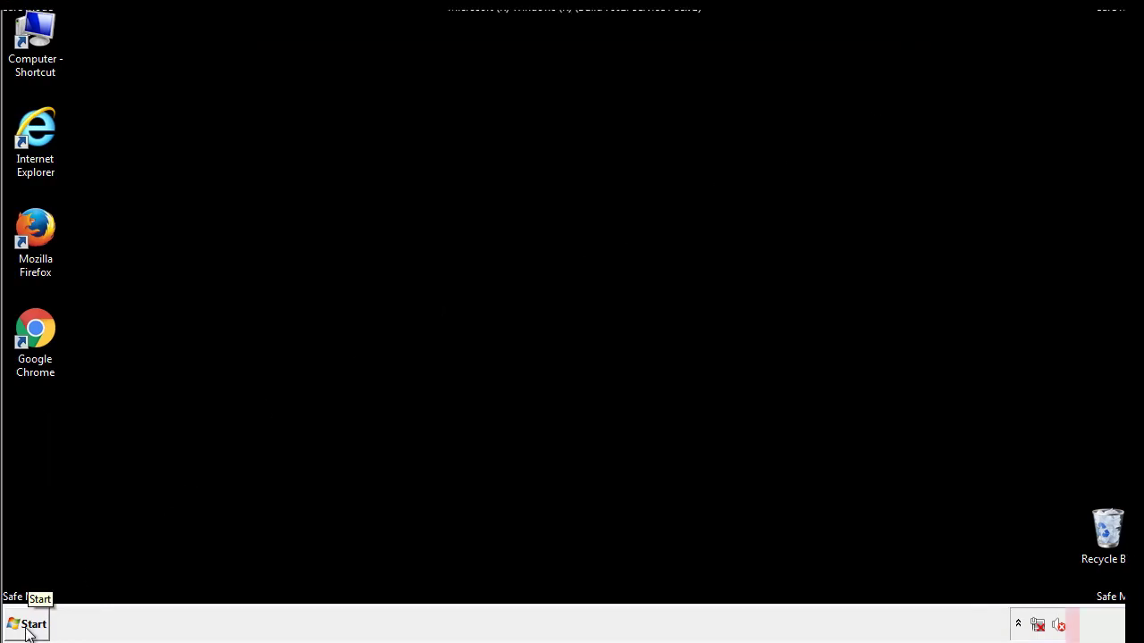
pyautogui.click(27, 626)
pyautogui.write('reged')
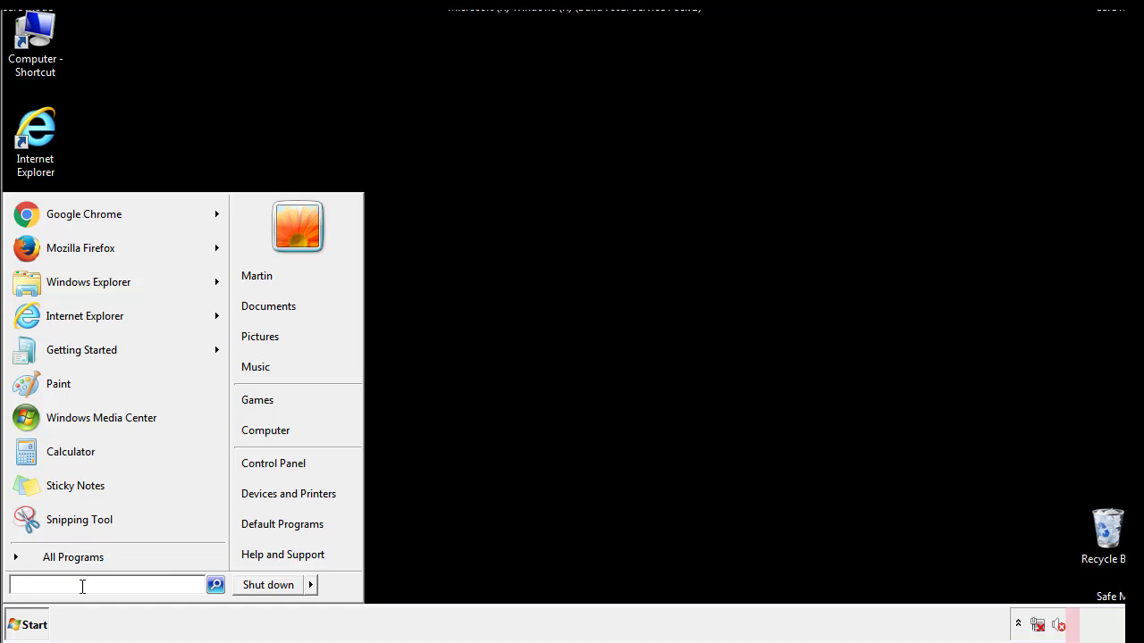
pyautogui.write('it')
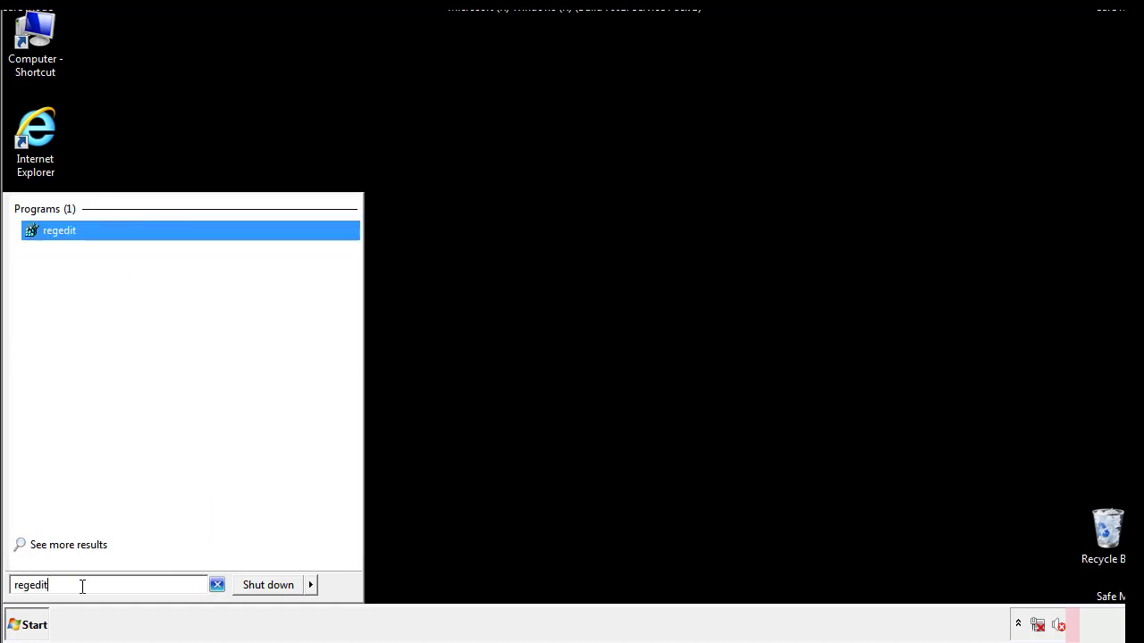
pyautogui.press('Return')
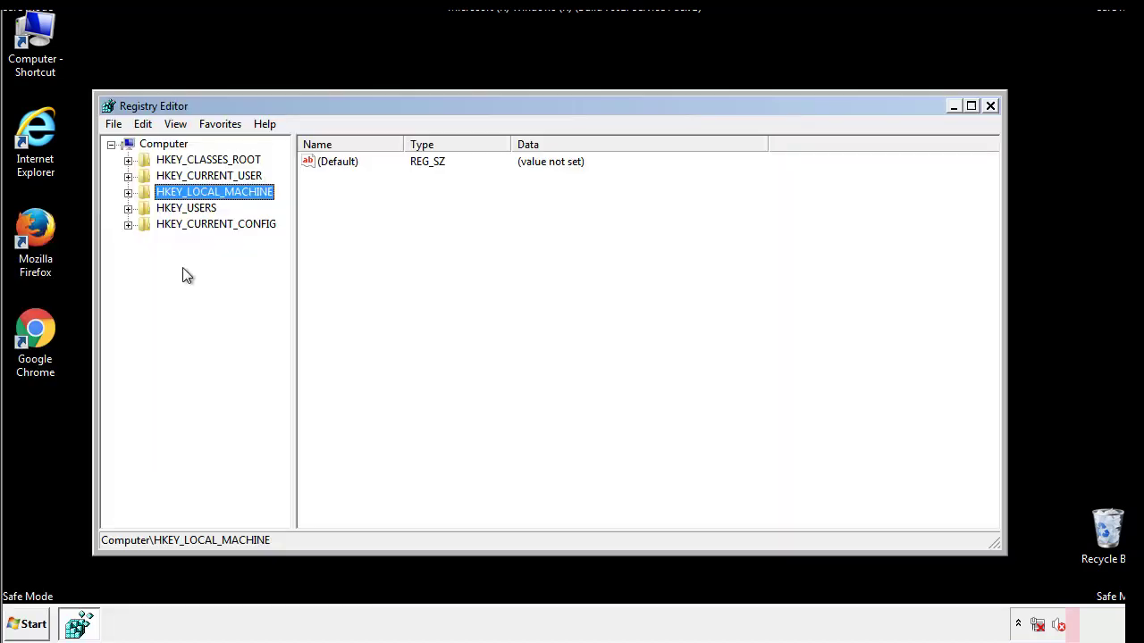
# Expand HKEY_LOCAL_MACHINE\SOFTWARE\Microsoft\Windows\CurrentVersion and select the Run key
pyautogui.click(127, 193)
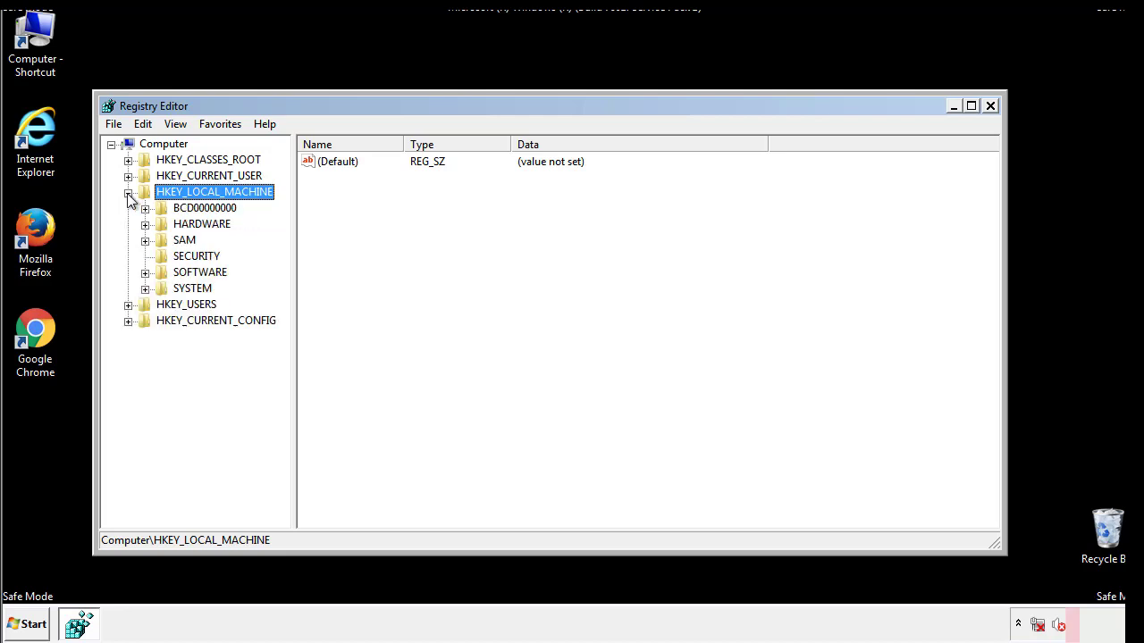
pyautogui.click(145, 273)
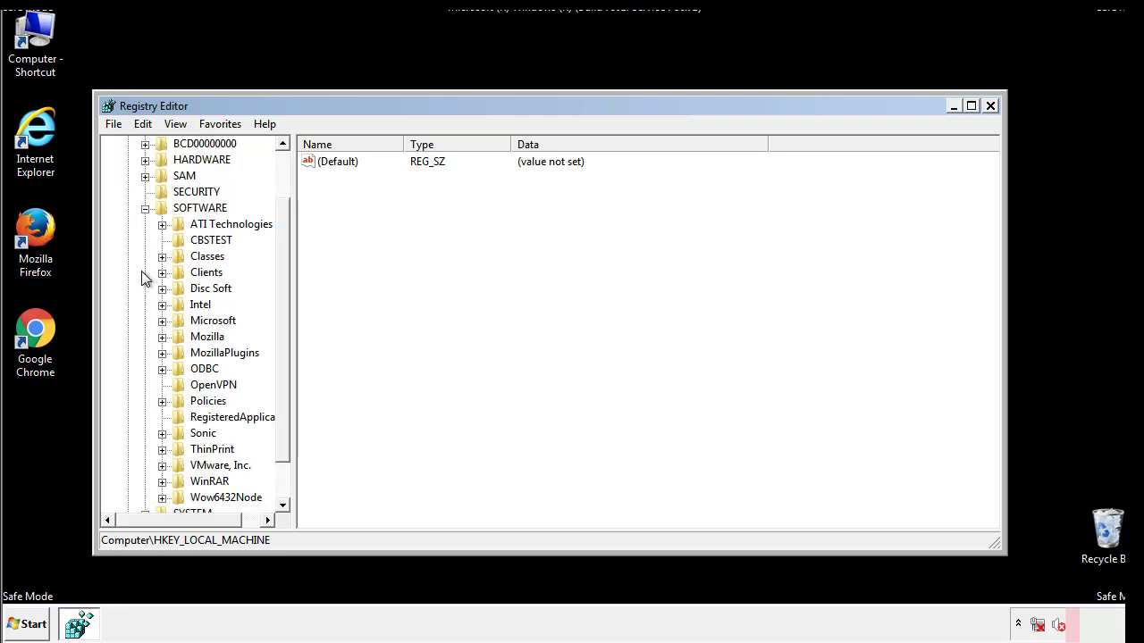
pyautogui.scroll(-1, 284, 277)
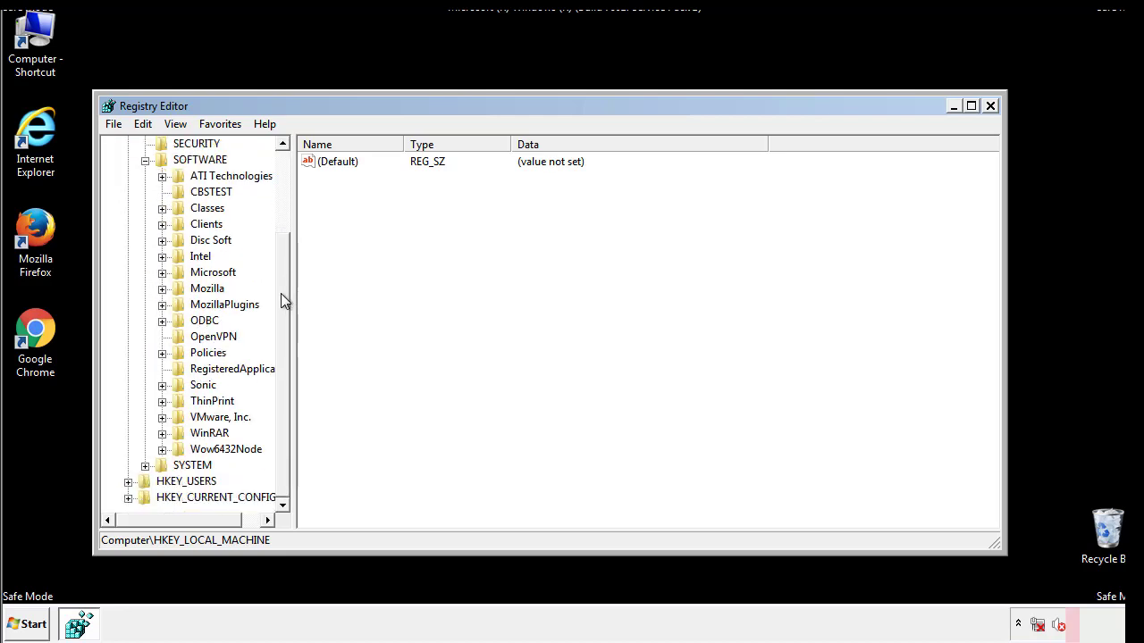
pyautogui.click(162, 273)
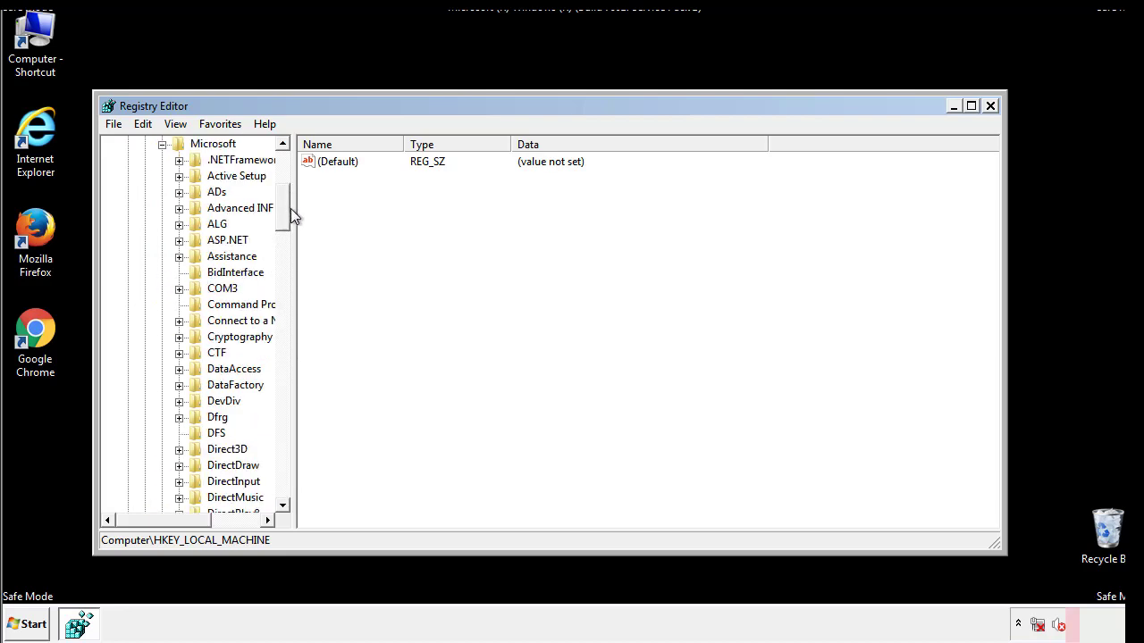
pyautogui.moveTo(284, 225); pyautogui.dragTo(286, 465)
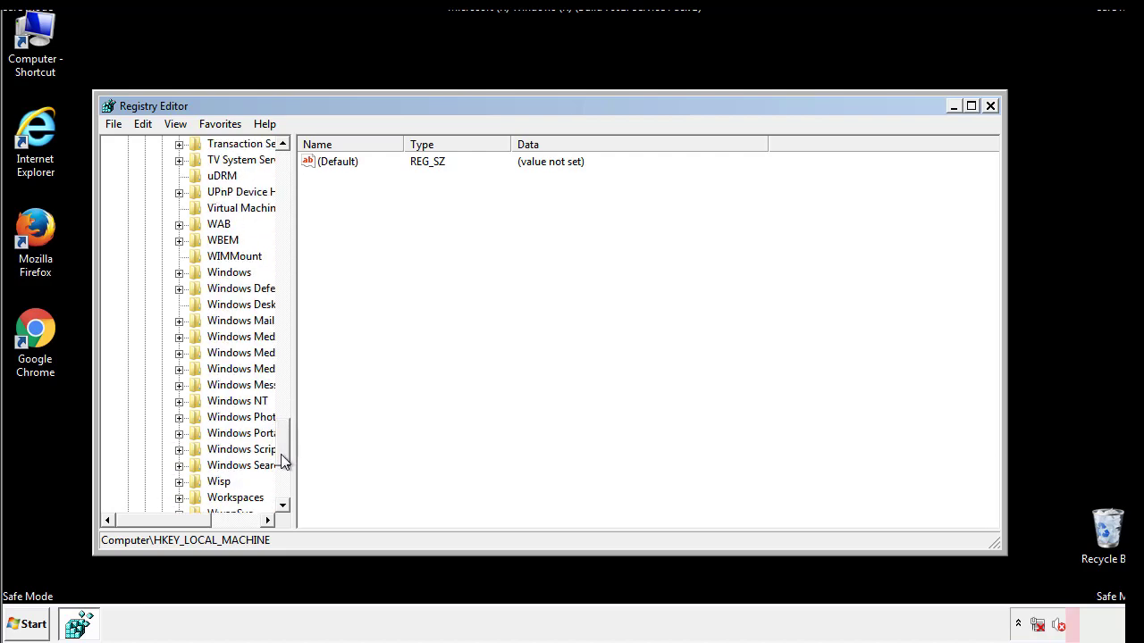
pyautogui.click(179, 272)
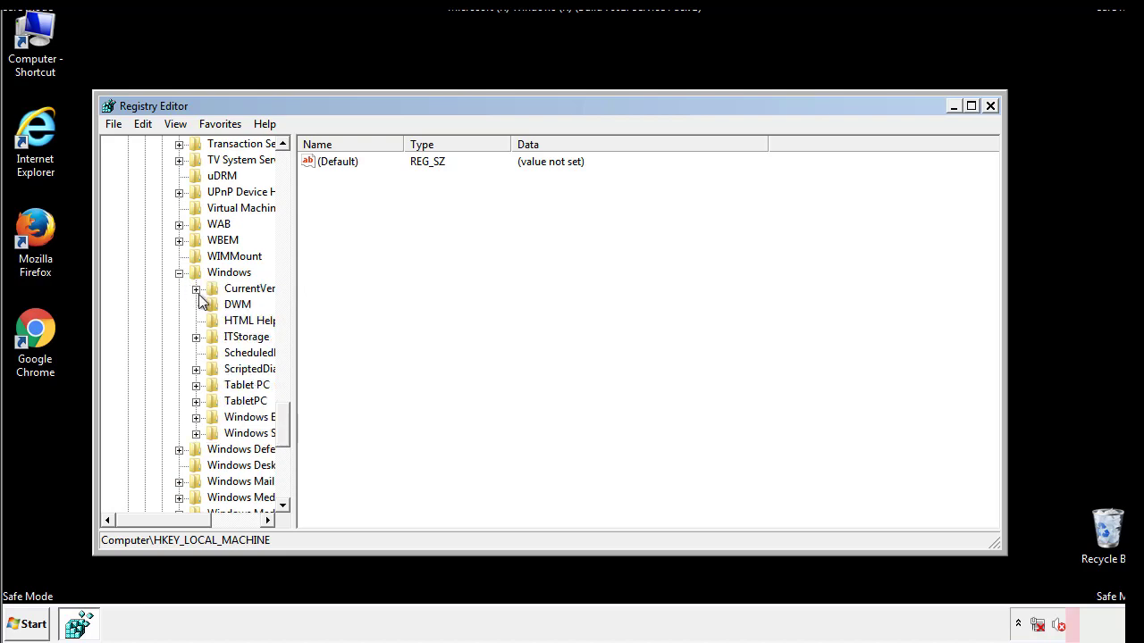
pyautogui.moveTo(156, 520); pyautogui.dragTo(183, 520)
pyautogui.click(147, 289)
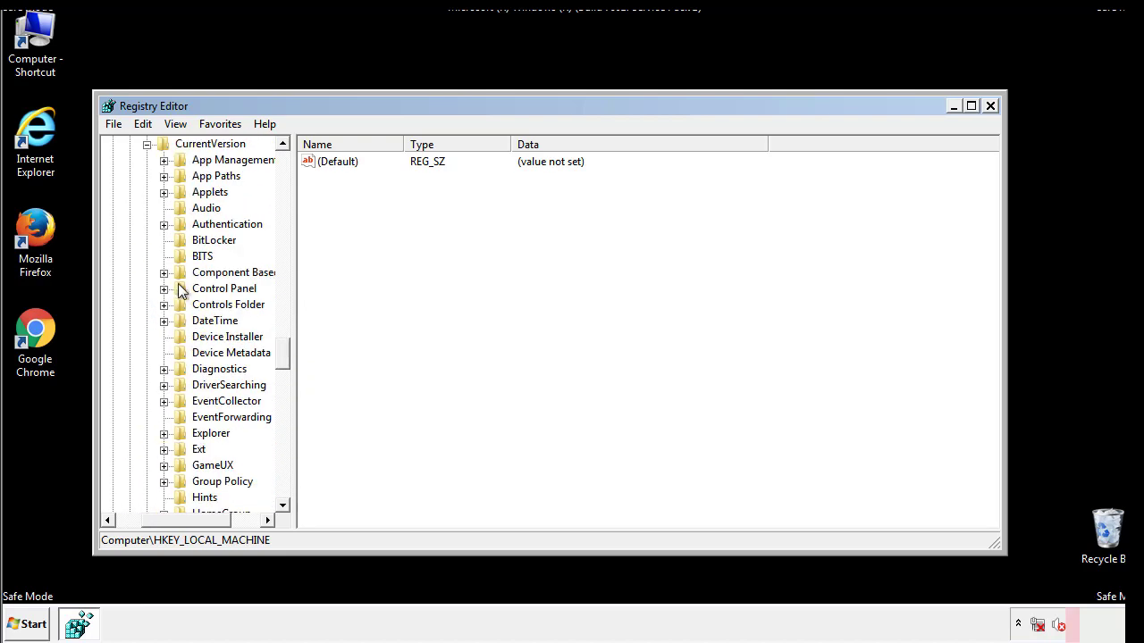
pyautogui.moveTo(287, 358); pyautogui.dragTo(285, 414)
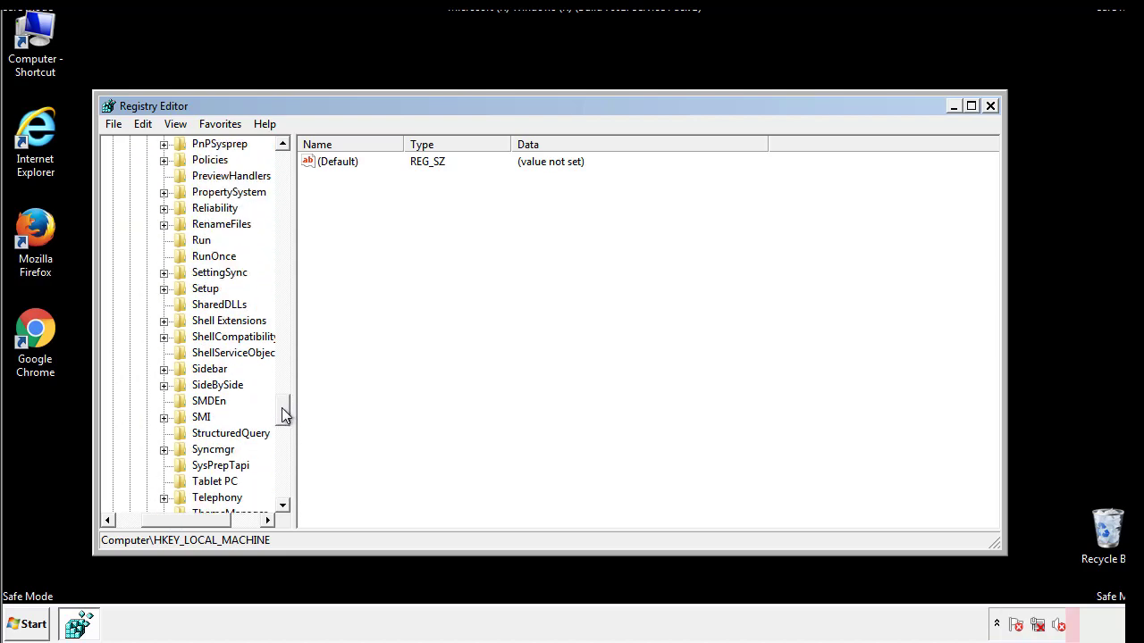
pyautogui.click(188, 241)
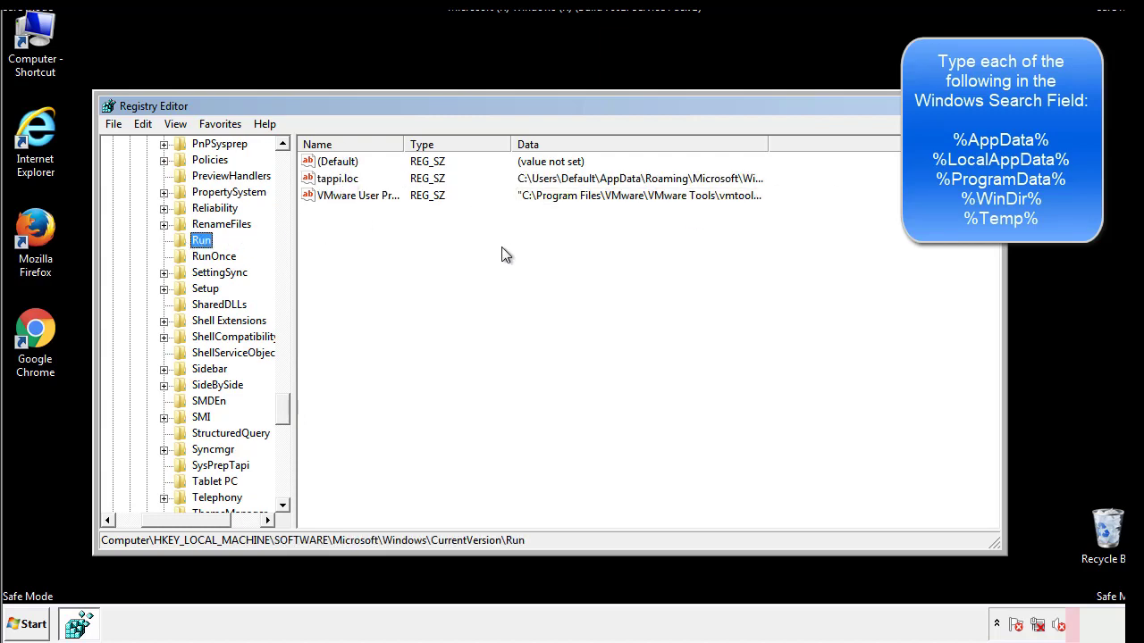
# Delete the tappi.loc value from the HKLM Run key and scroll the key tree back up
pyautogui.click(337, 186)
pyautogui.rightClick(332, 186)
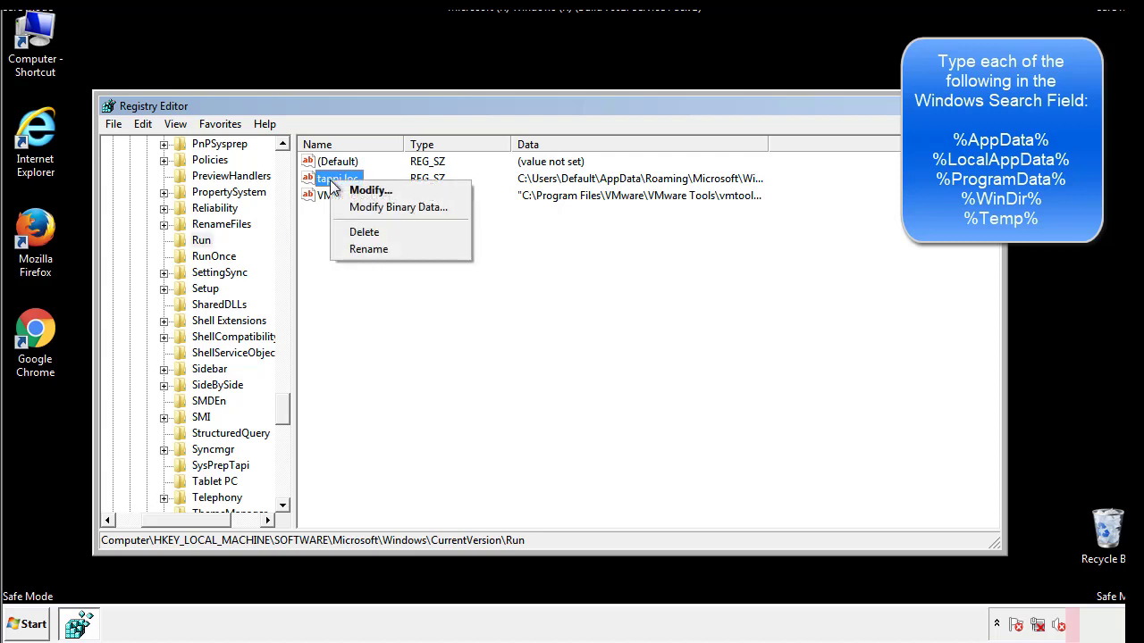
pyautogui.click(360, 232)
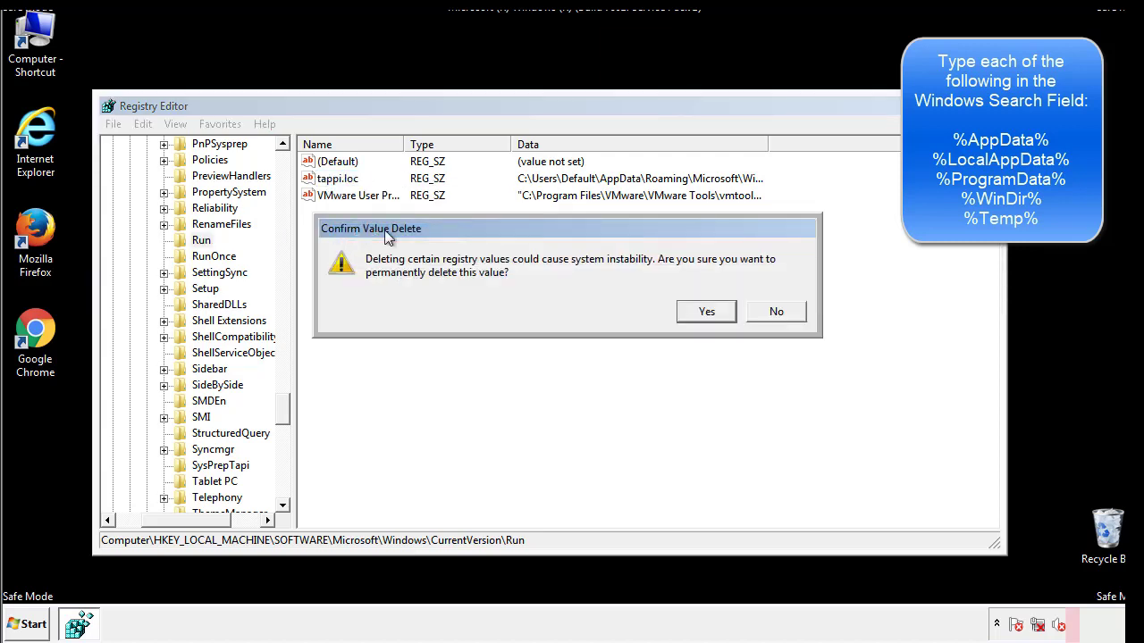
pyautogui.click(695, 311)
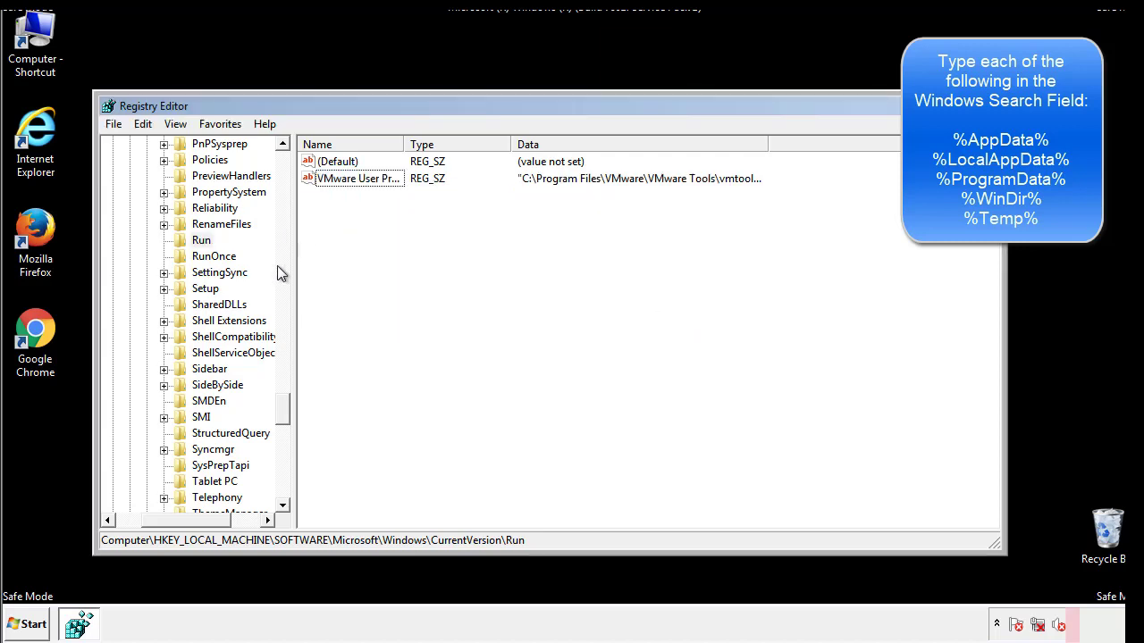
pyautogui.moveTo(284, 404); pyautogui.dragTo(261, 500)
pyautogui.moveTo(180, 519); pyautogui.dragTo(139, 524)
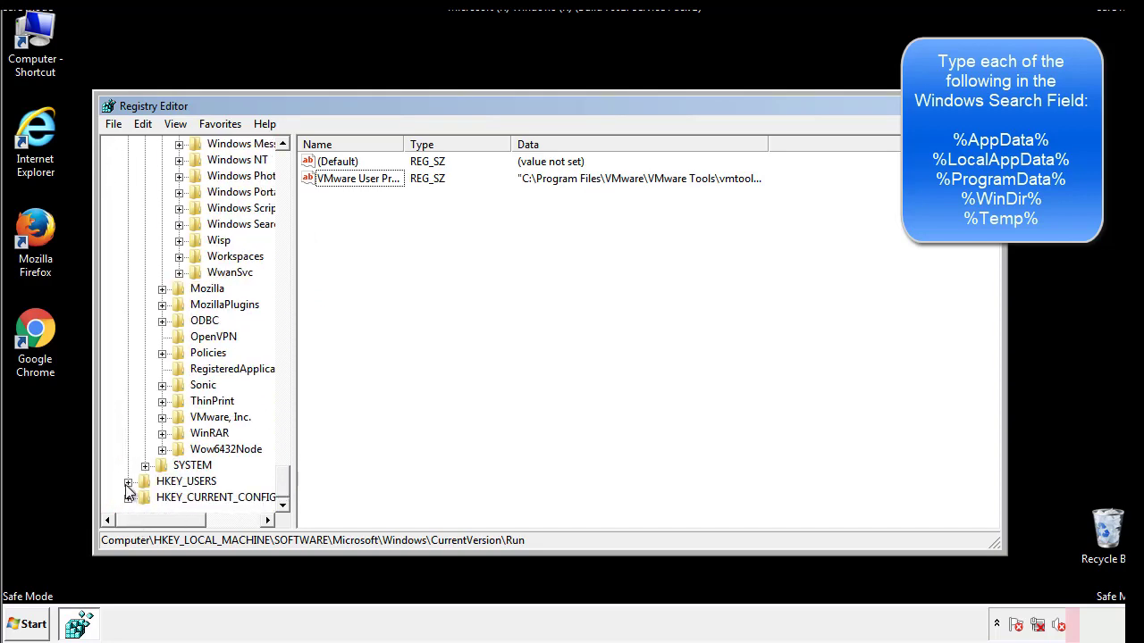
pyautogui.moveTo(283, 487); pyautogui.dragTo(293, 178)
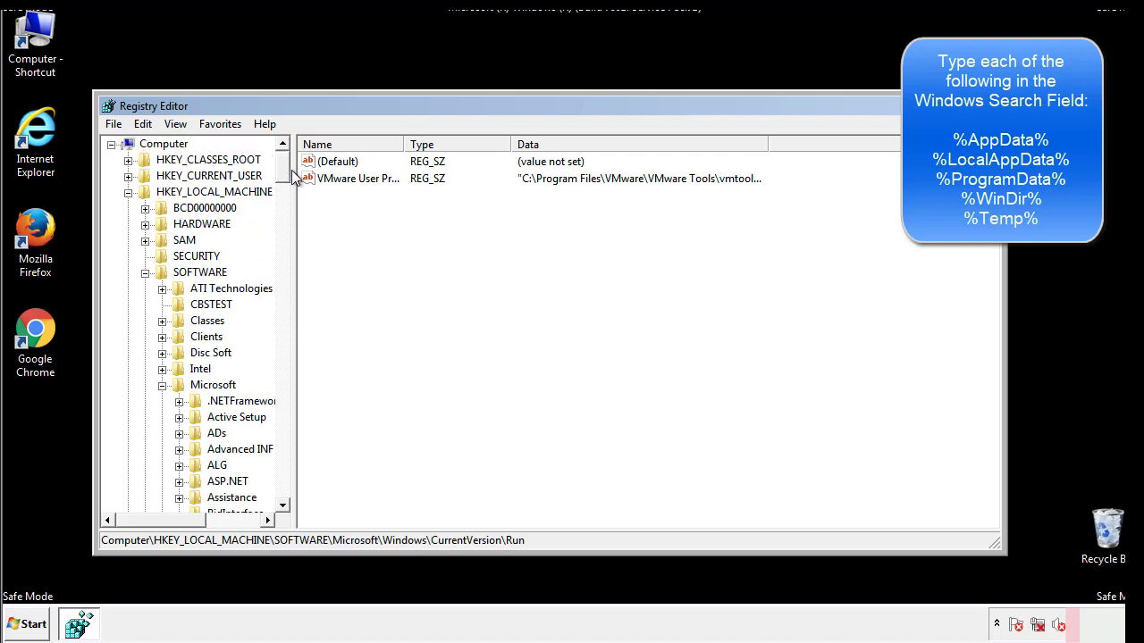
# Navigate to HKEY_CURRENT_USER\Software\Microsoft\Windows\CurrentVersion\Run in Registry Editor
pyautogui.click(128, 192)
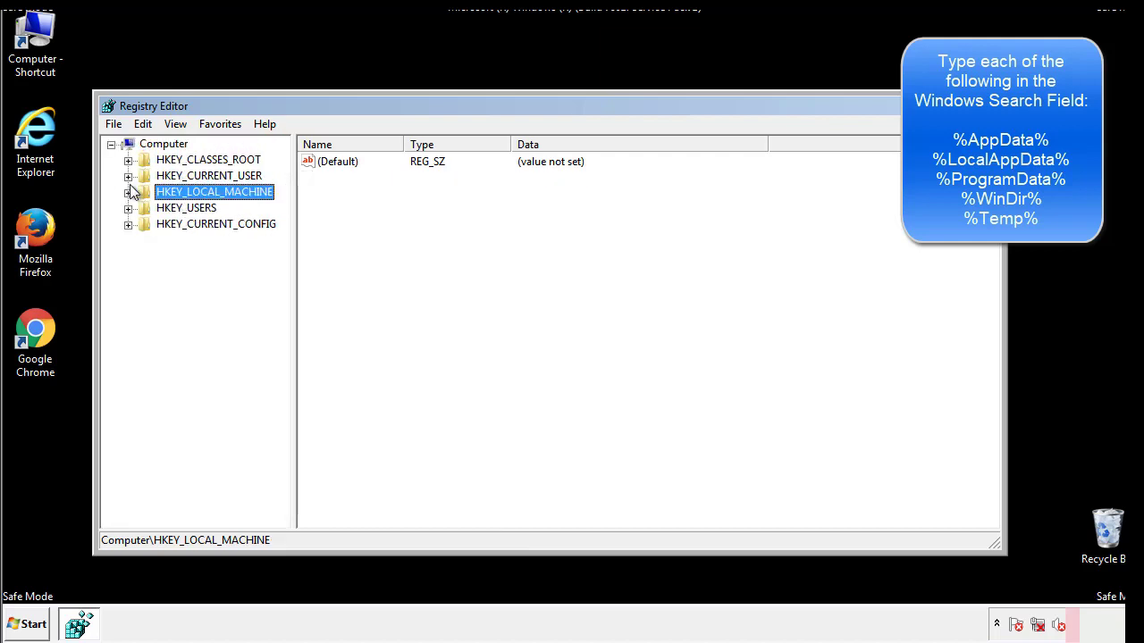
pyautogui.click(127, 176)
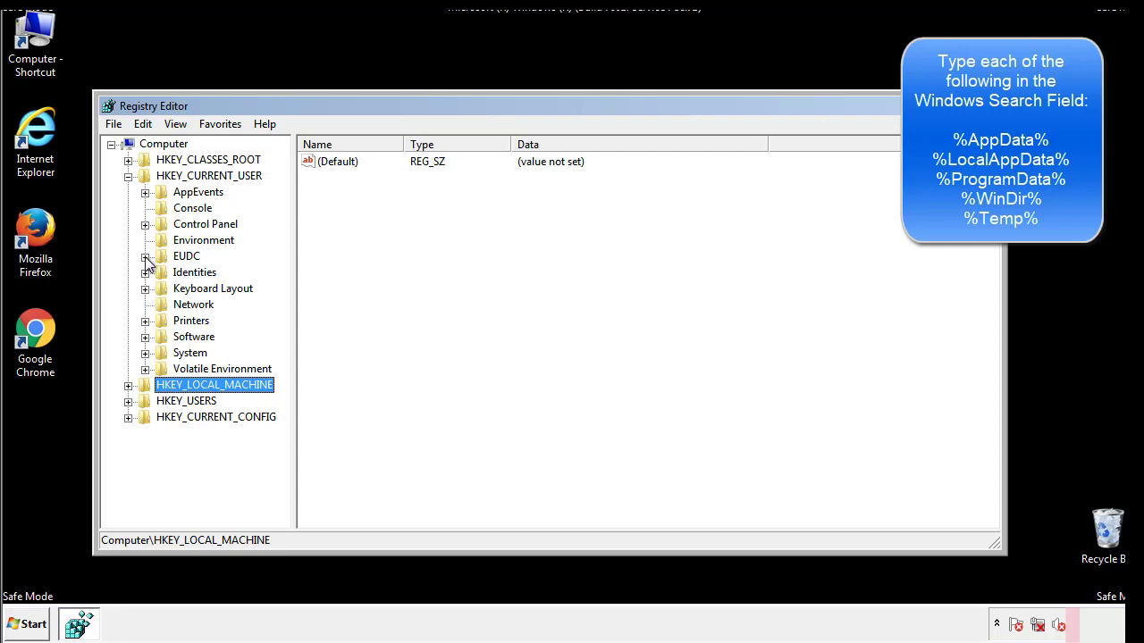
pyautogui.click(144, 337)
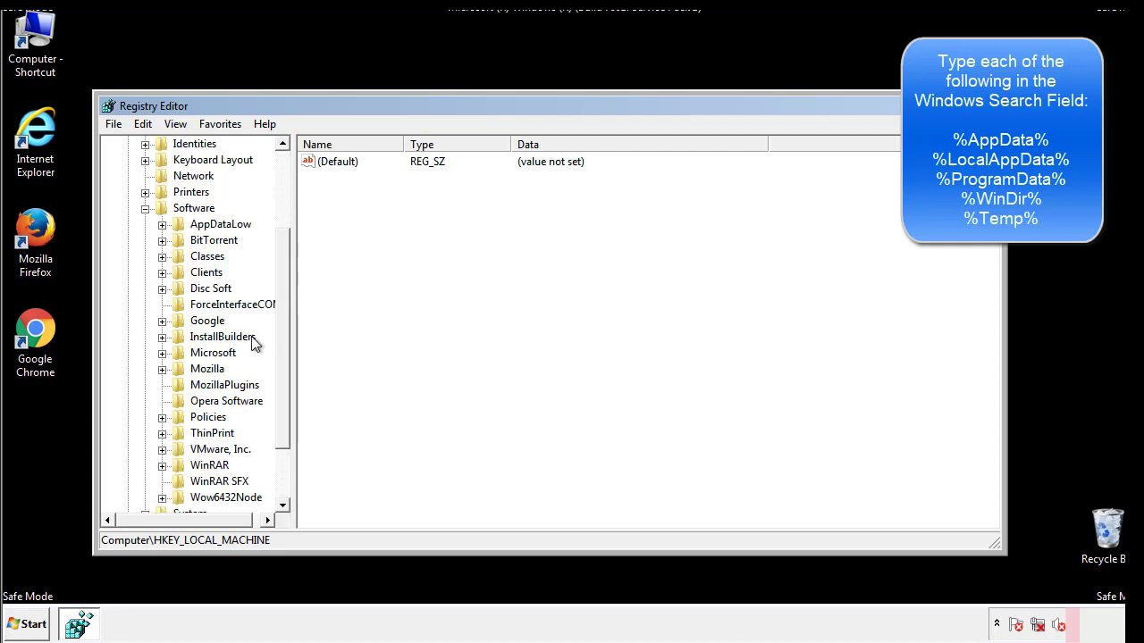
pyautogui.moveTo(280, 324); pyautogui.dragTo(280, 341)
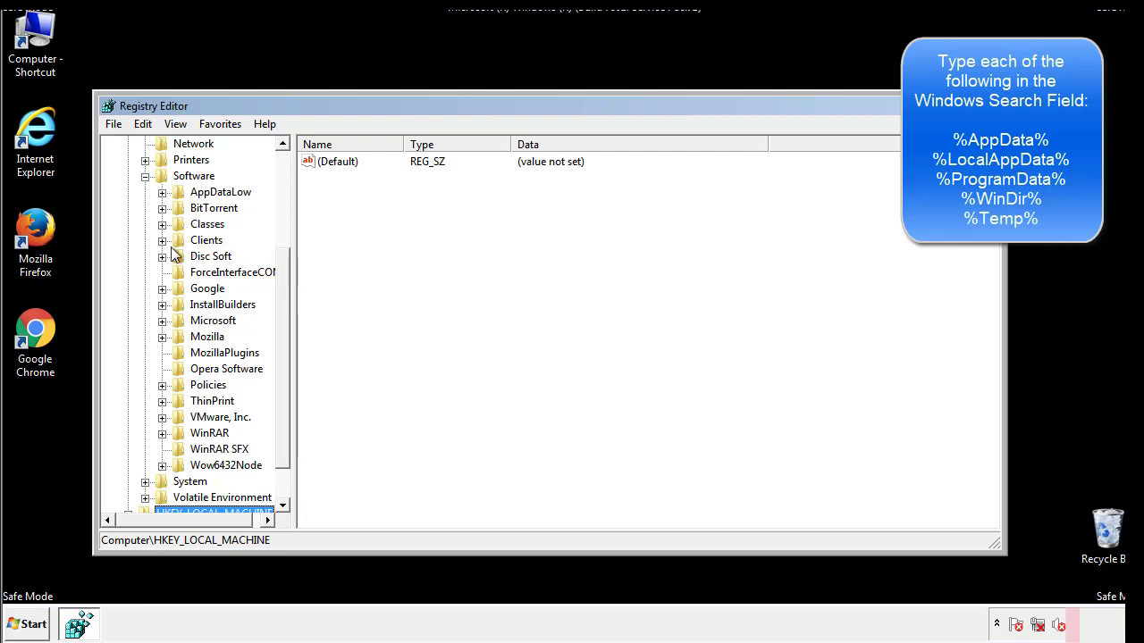
pyautogui.click(162, 321)
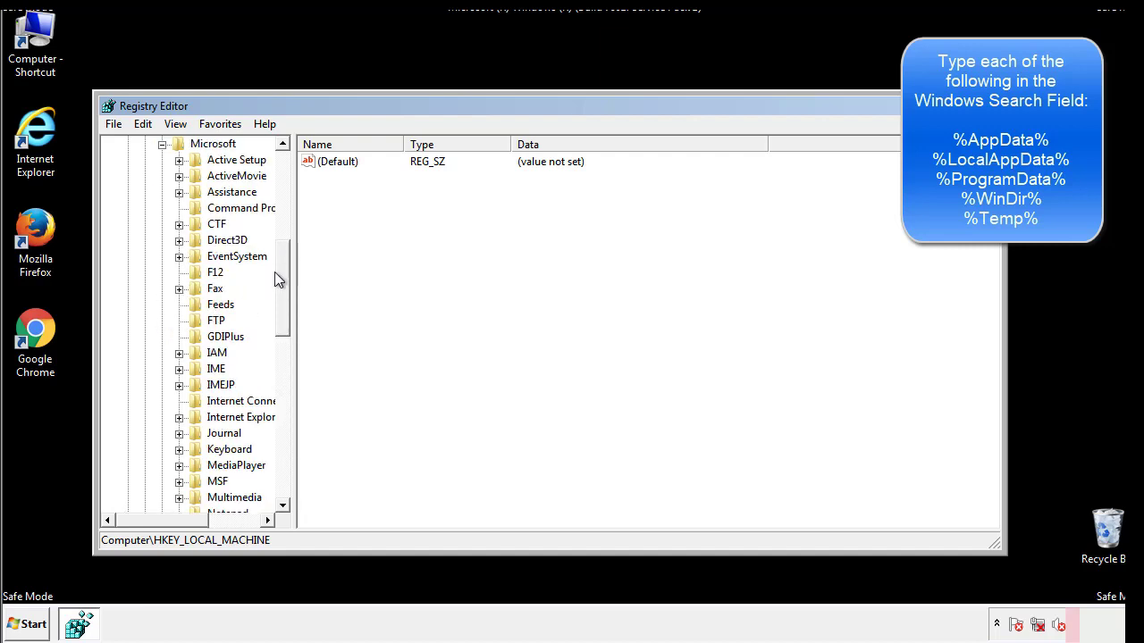
pyautogui.moveTo(278, 264); pyautogui.dragTo(282, 372)
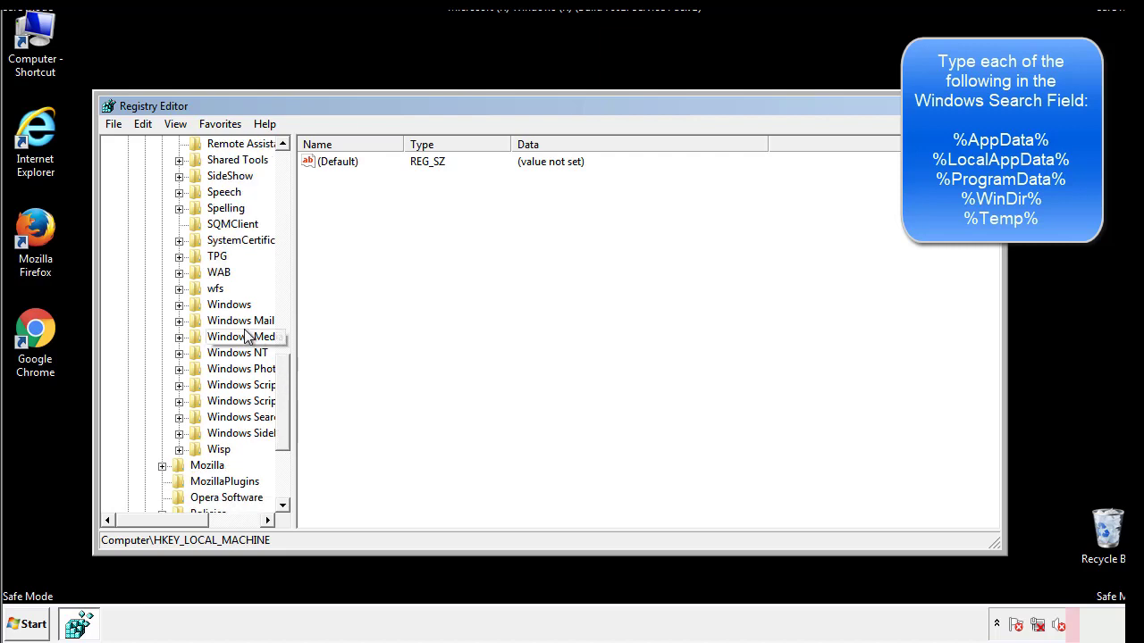
pyautogui.click(179, 305)
pyautogui.click(195, 321)
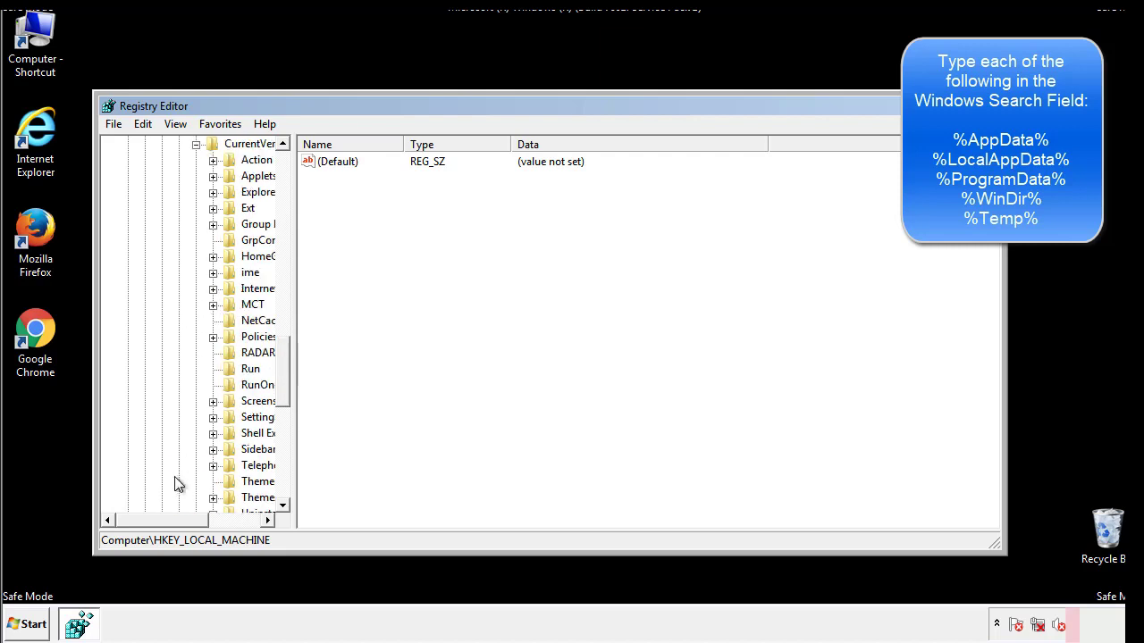
pyautogui.moveTo(174, 525); pyautogui.dragTo(201, 520)
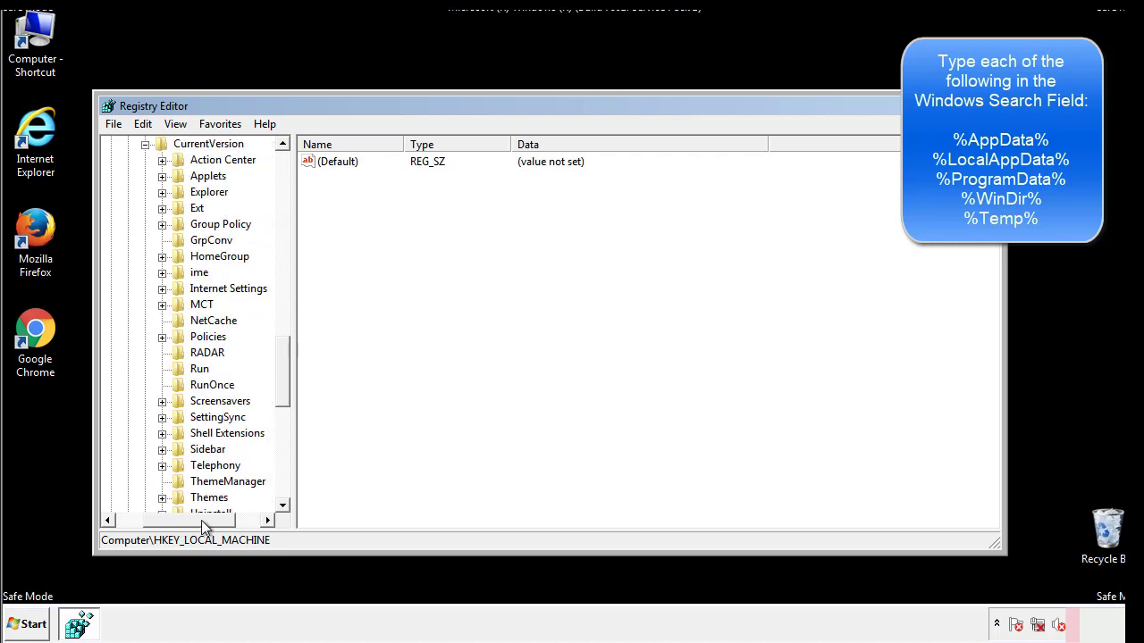
pyautogui.click(199, 368)
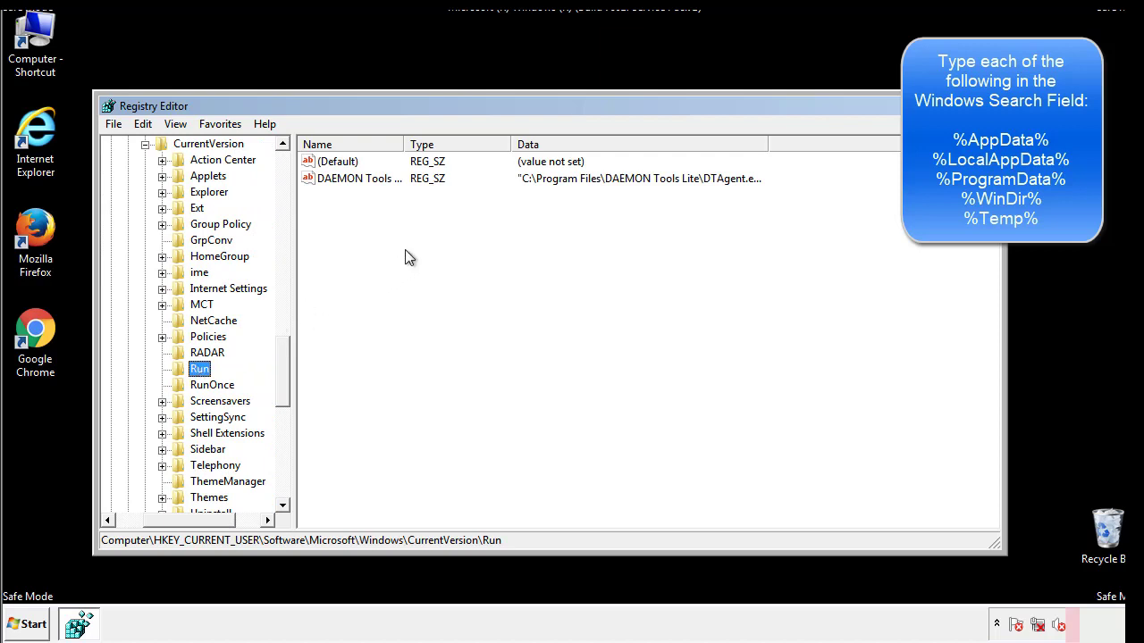
# Confirm the Run key holds only (Default) and DAEMON Tools Lite, leaving it unchanged
pyautogui.click(420, 205)
pyautogui.moveTo(335, 261); pyautogui.dragTo(346, 223)
pyautogui.moveTo(404, 201); pyautogui.dragTo(411, 202)
pyautogui.moveTo(190, 518); pyautogui.dragTo(164, 518)
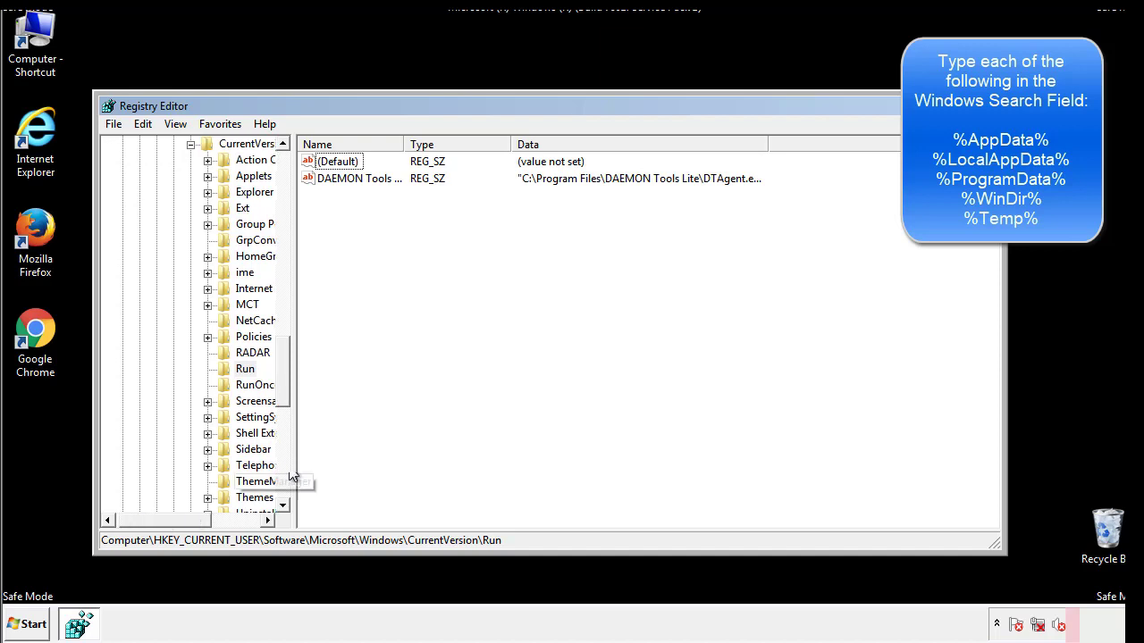
pyautogui.moveTo(284, 393); pyautogui.dragTo(293, 337)
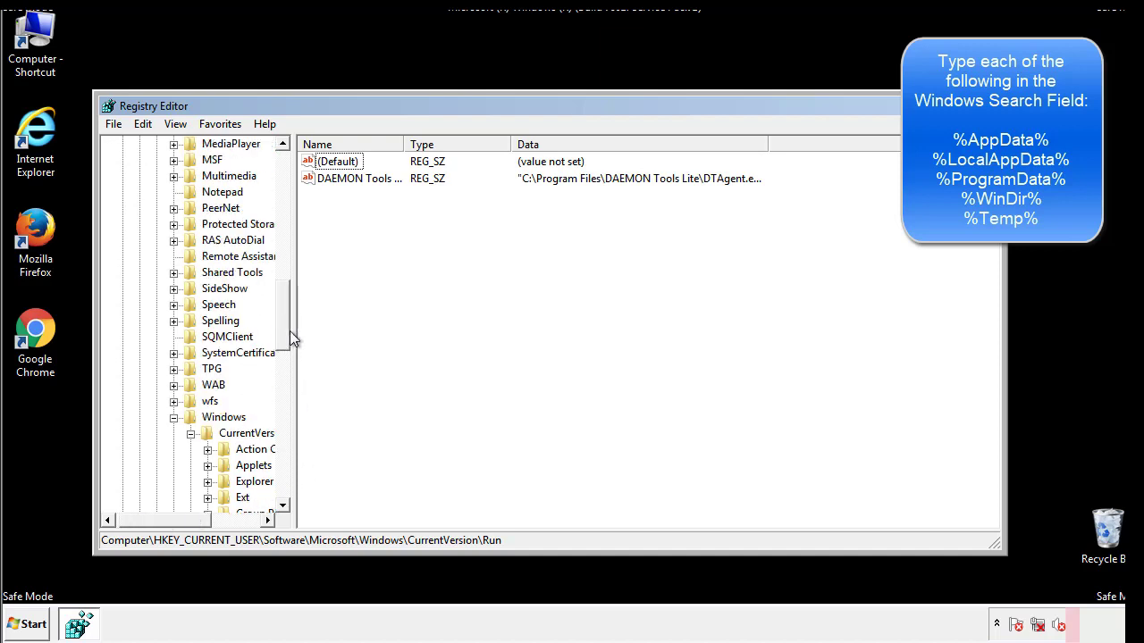
pyautogui.click(174, 418)
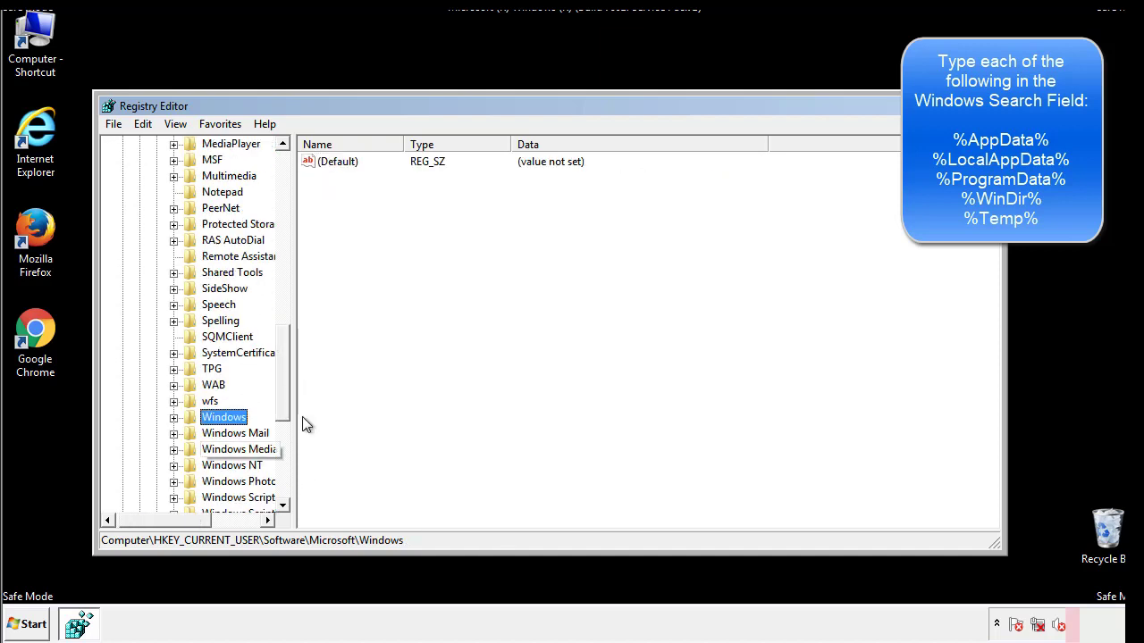
pyautogui.moveTo(287, 398); pyautogui.dragTo(287, 254)
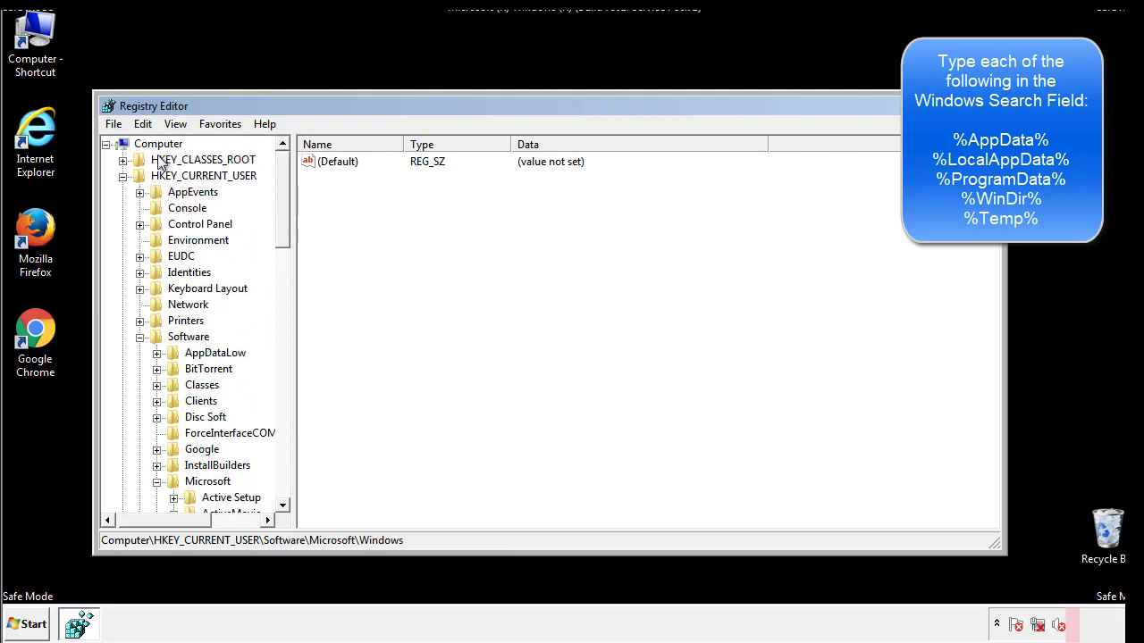
pyautogui.click(143, 124)
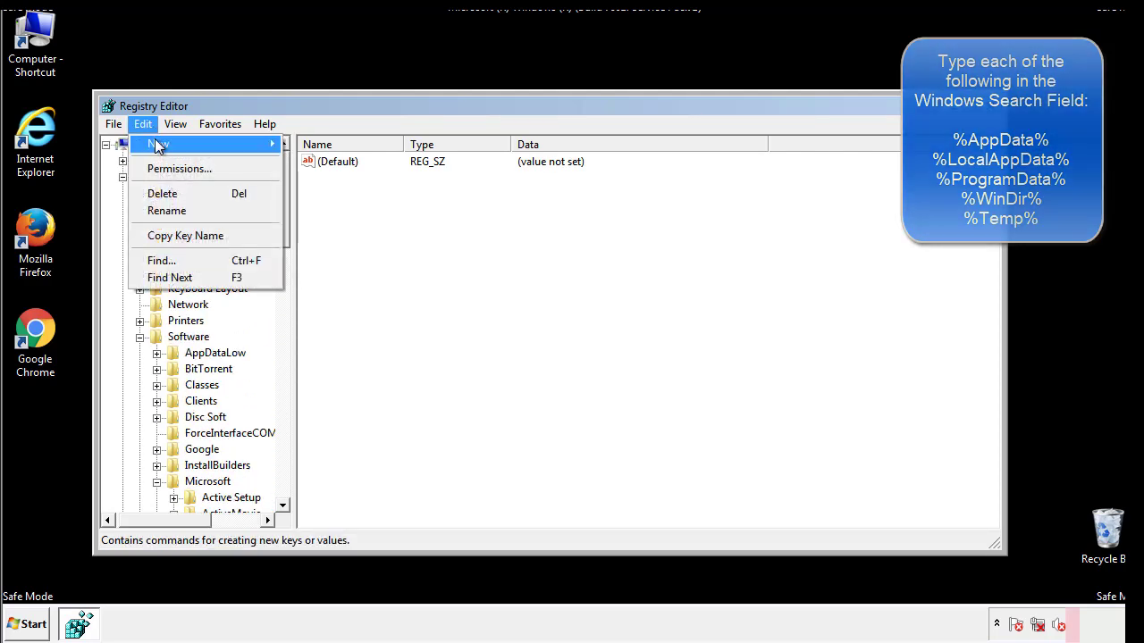
# Search the registry for %temp%, landing on VolumeCaches\Temporary Files with its dindisti value
pyautogui.click(161, 260)
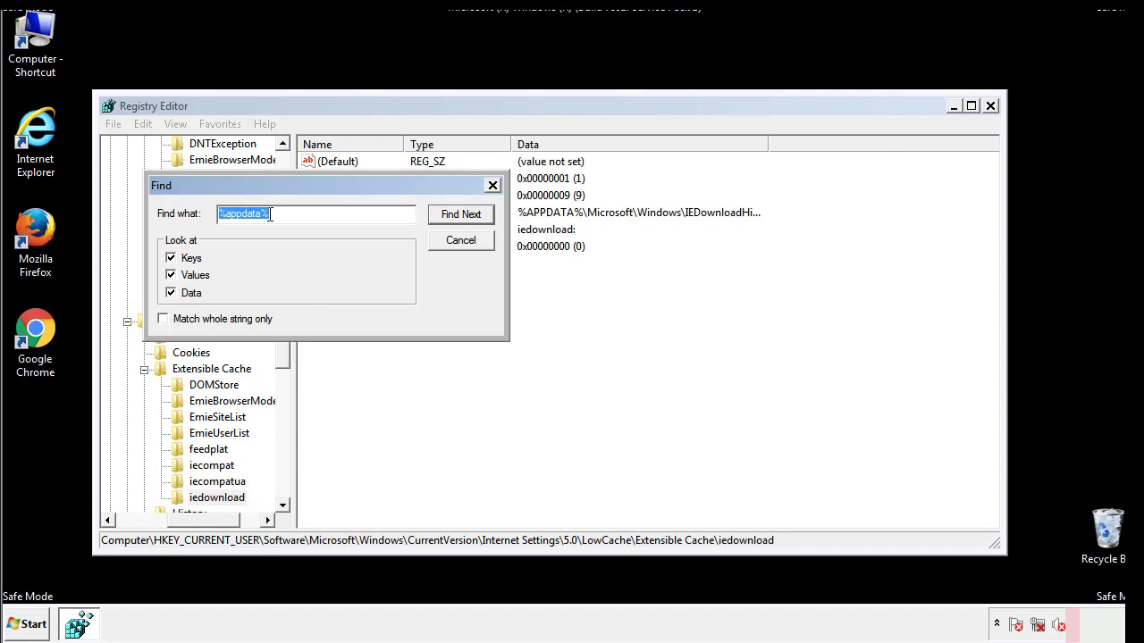
pyautogui.write('%temp%')
pyautogui.press('Return')
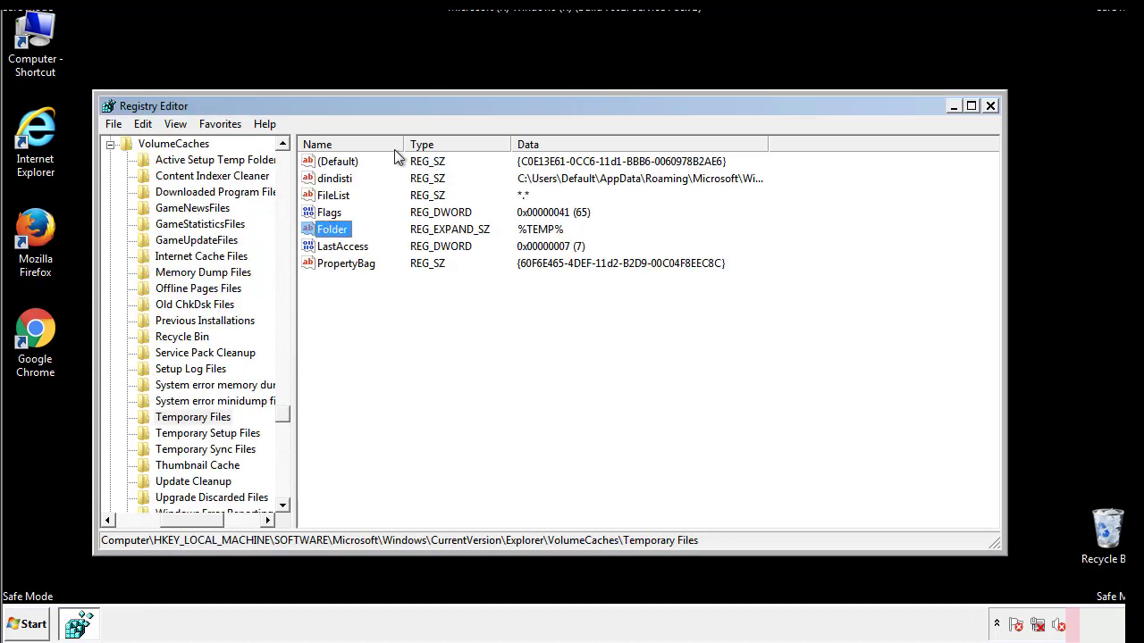
pyautogui.click(468, 305)
# Delete all seven Temporary Files values, including dindisti, then close Registry Editor
pyautogui.moveTo(391, 292); pyautogui.dragTo(323, 166)
pyautogui.rightClick(323, 166)
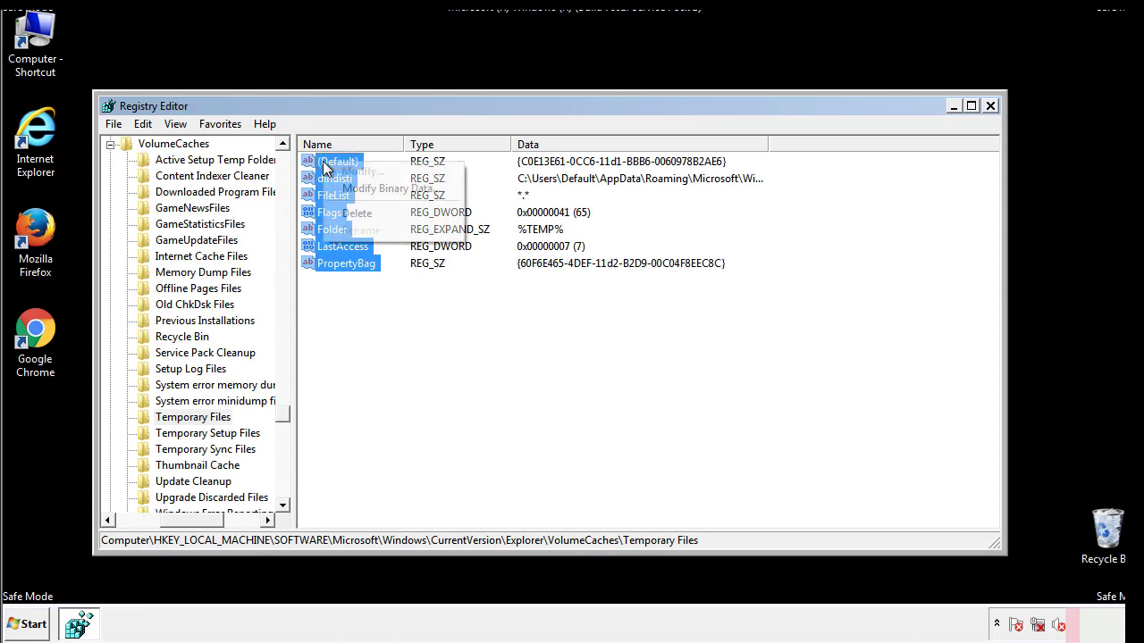
pyautogui.click(349, 212)
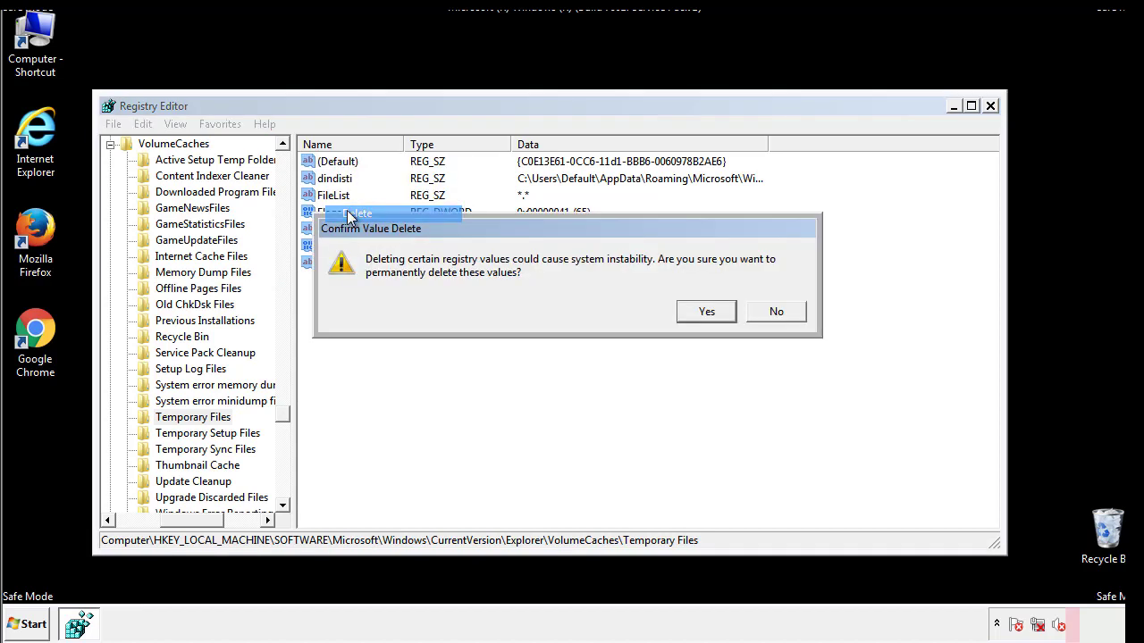
pyautogui.click(728, 312)
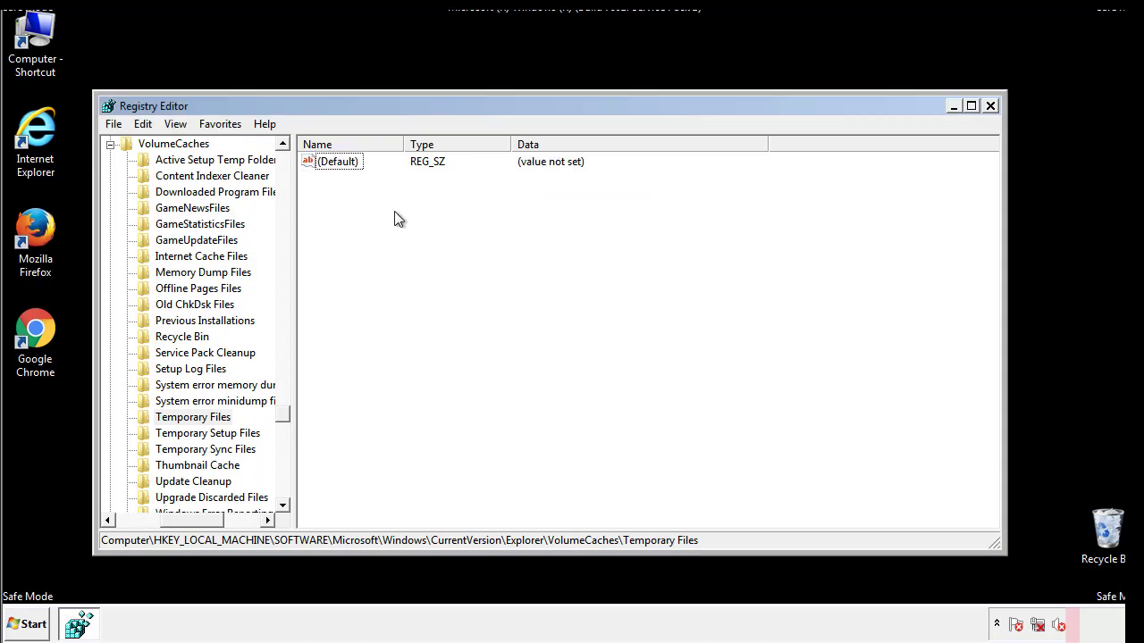
pyautogui.click(991, 106)
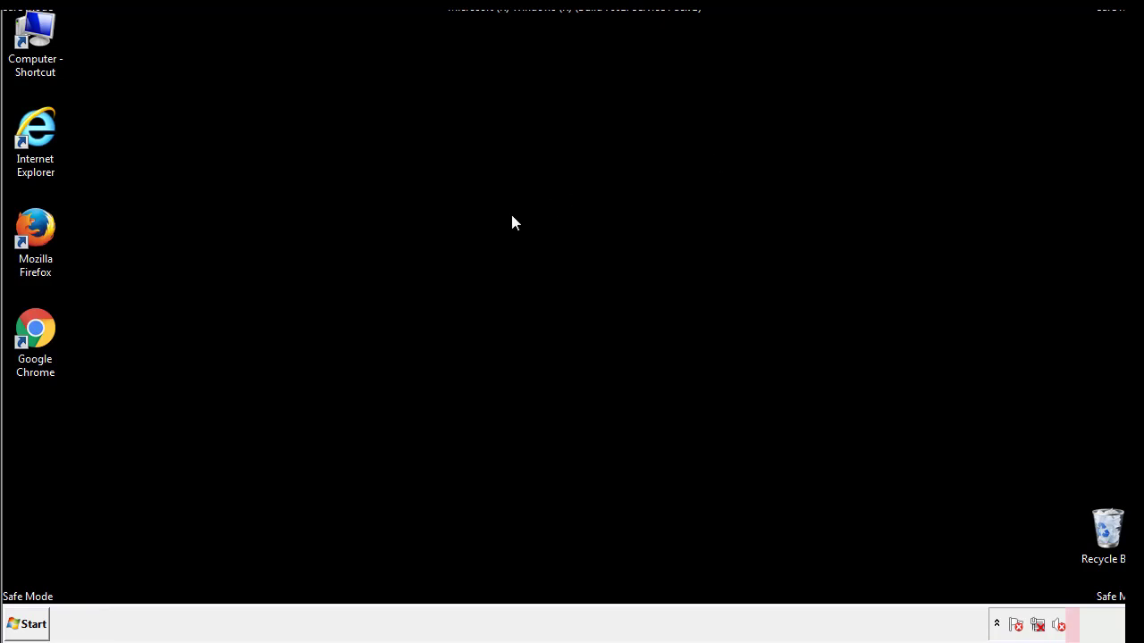